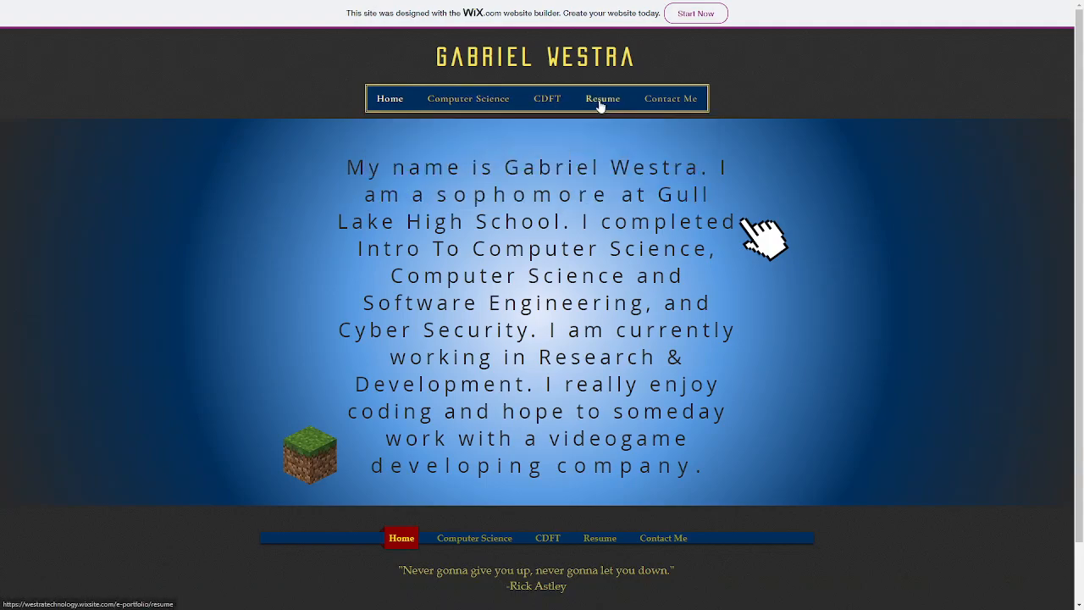
# Open the Development page from the portfolio's Research & Development section
pyautogui.click(607, 163)
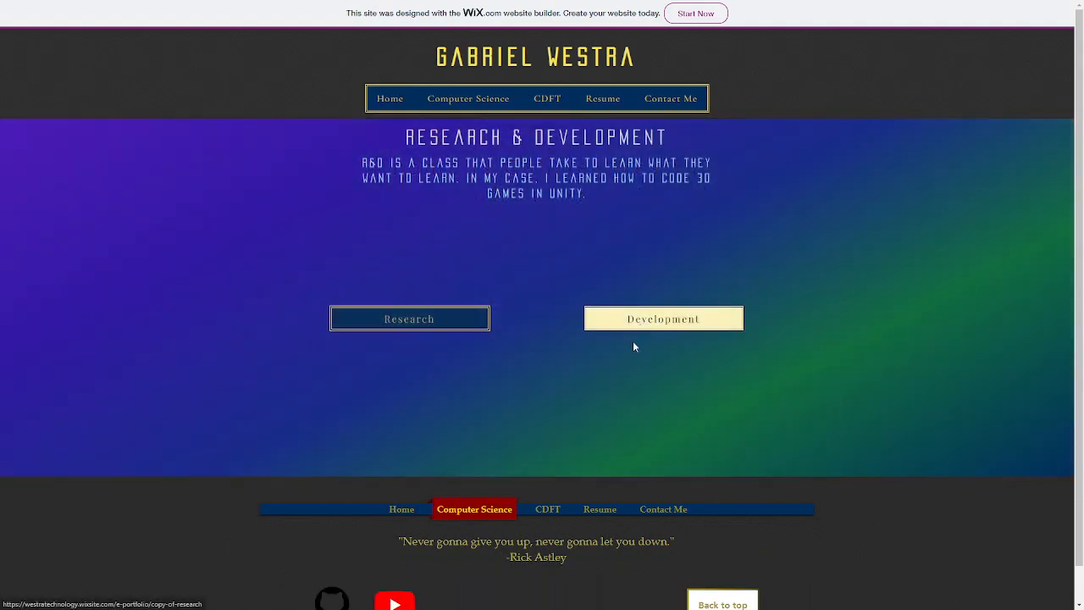
pyautogui.click(644, 327)
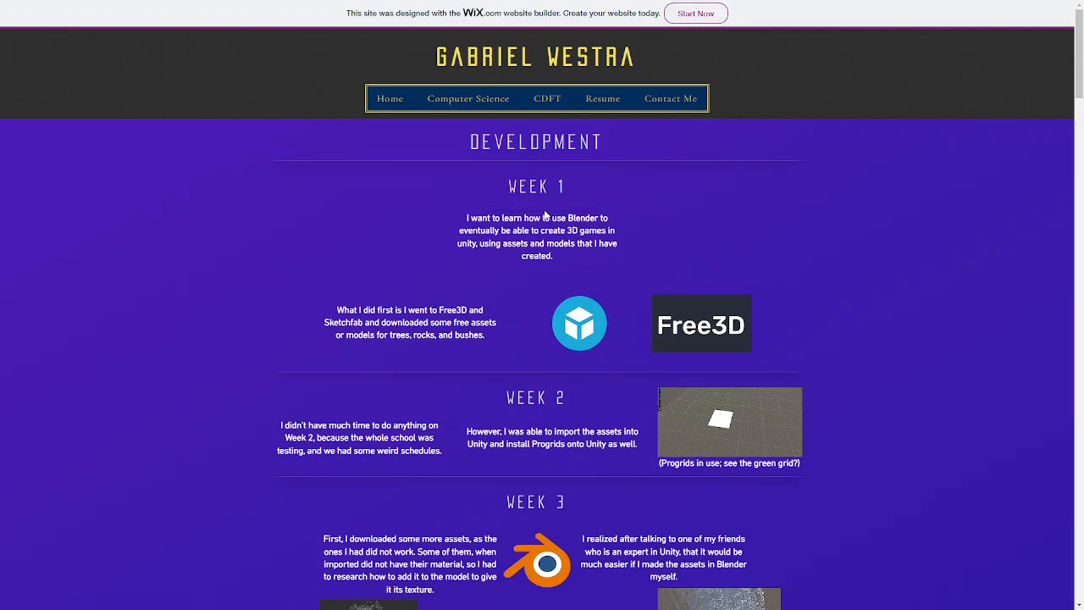
# Look through the weekly Development entries on the Blender donut tutorials, up to the Week 7 color and shading work
pyautogui.scroll(-13, 559, 214)
pyautogui.scroll(-9, 613, 235)
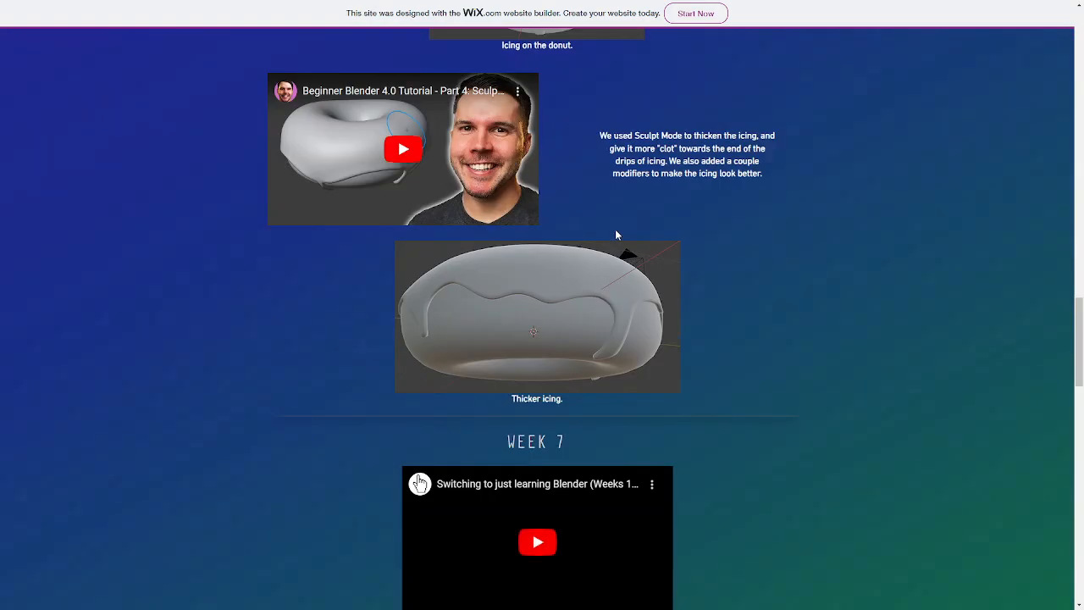
pyautogui.scroll(-6, 617, 235)
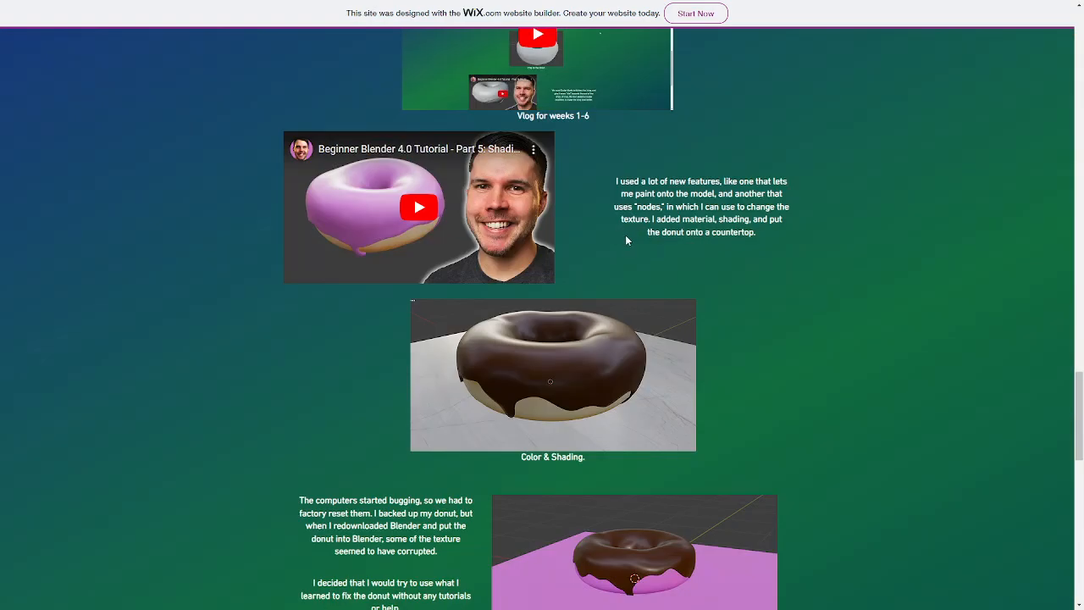
pyautogui.scroll(6, 628, 206)
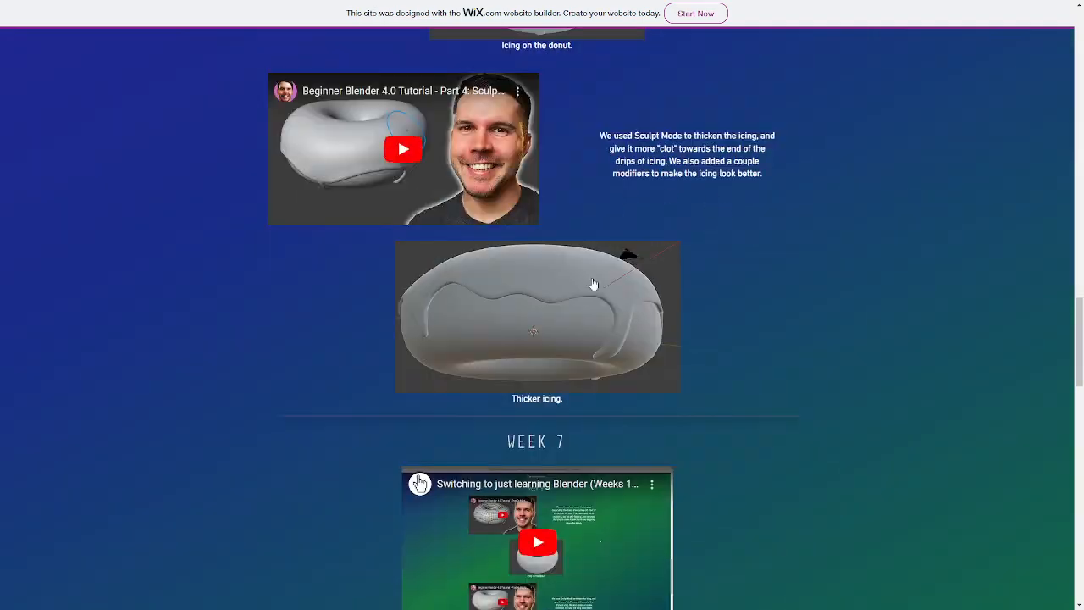
pyautogui.scroll(10, 647, 268)
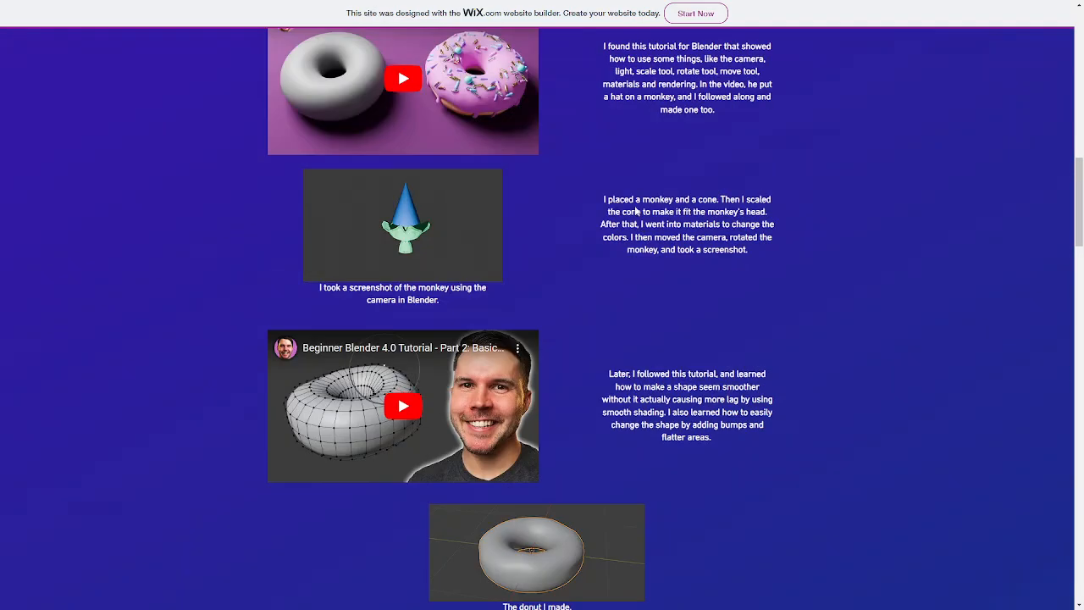
pyautogui.scroll(-3, 561, 386)
pyautogui.scroll(-3, 714, 432)
pyautogui.scroll(-1, 737, 347)
pyautogui.scroll(2, 726, 353)
pyautogui.scroll(-7, 690, 351)
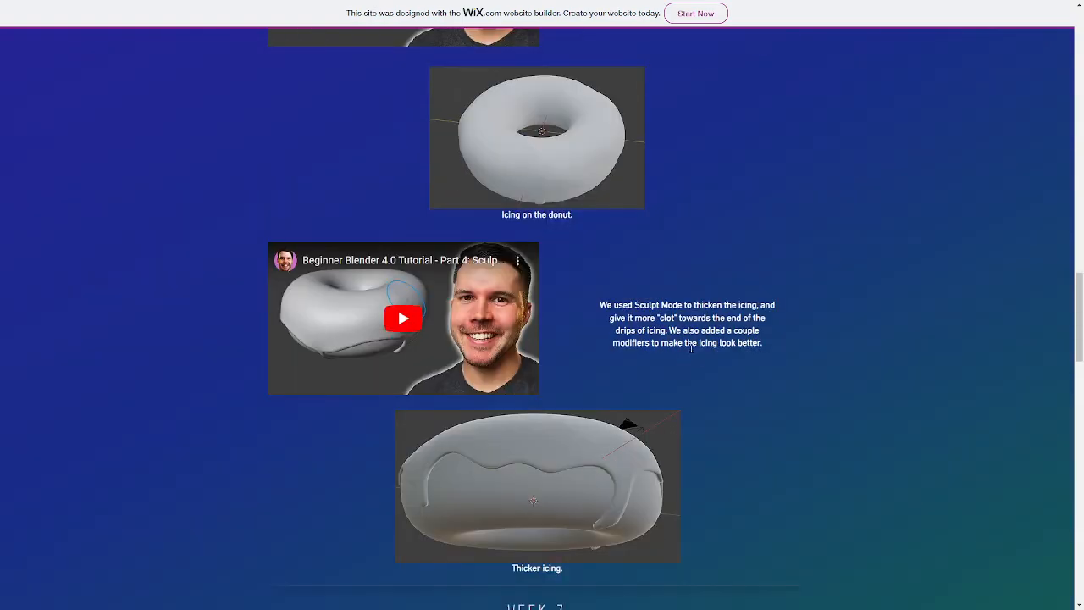
pyautogui.scroll(-5, 818, 336)
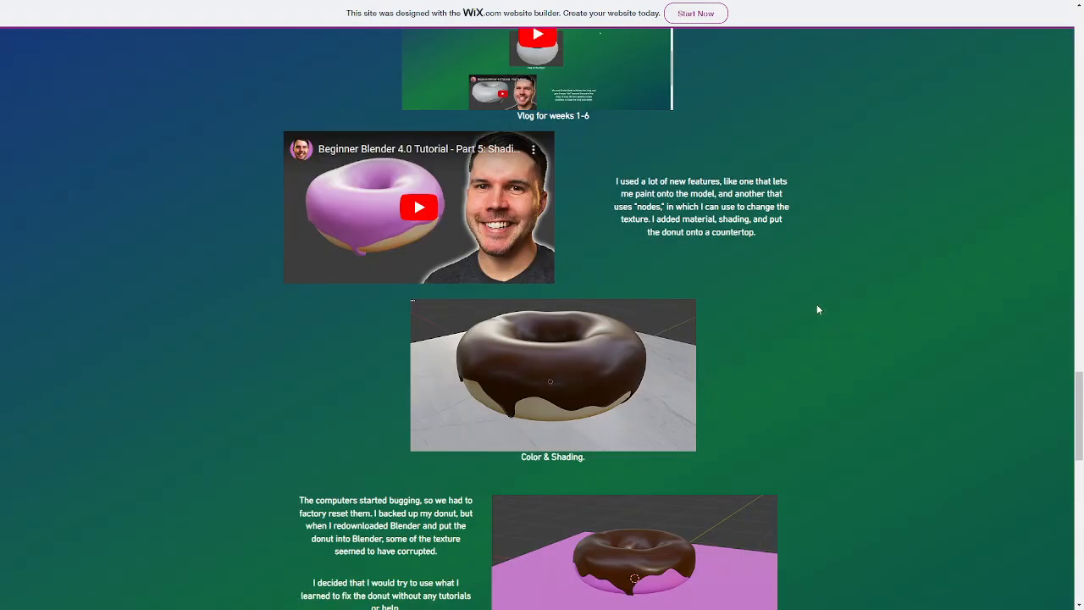
# Read the Week 7 to Week 9 entries about the corrupted donut, its retexturing and the added sprinkles
pyautogui.scroll(-1, 700, 432)
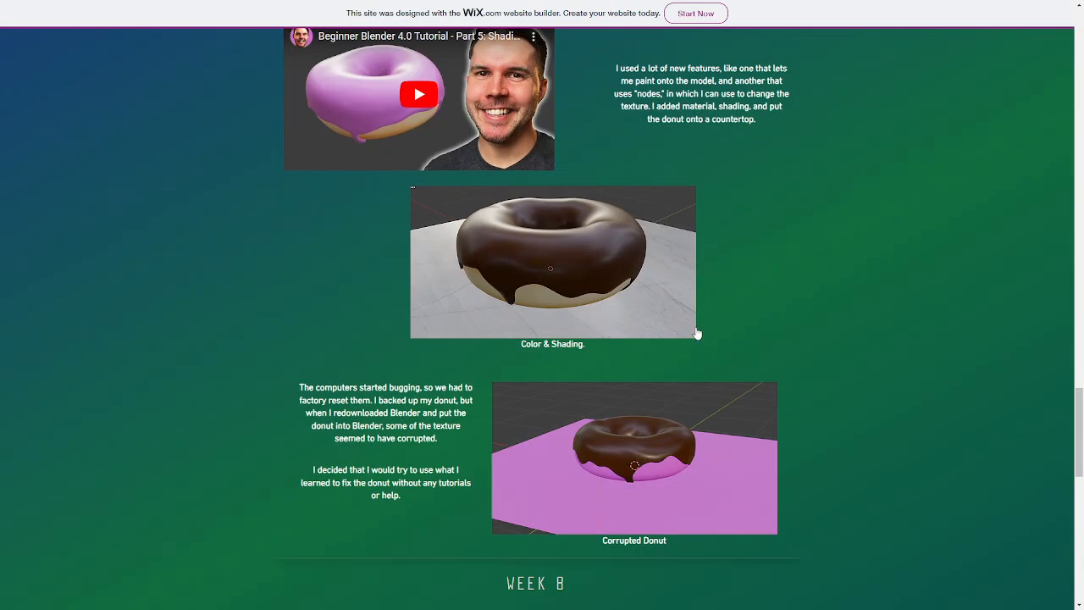
pyautogui.scroll(-3, 698, 333)
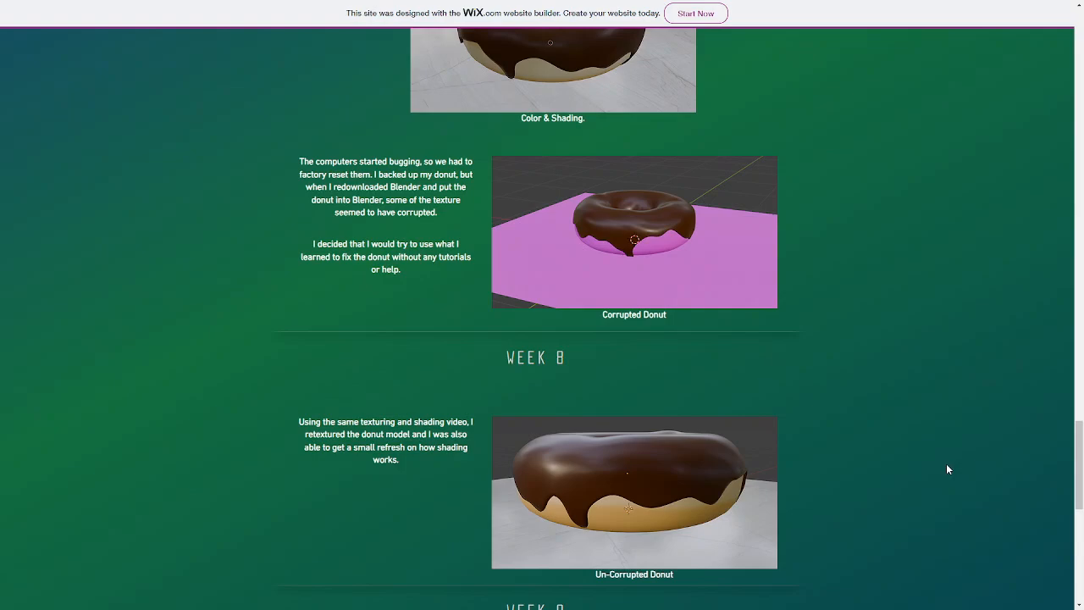
pyautogui.scroll(2, 942, 465)
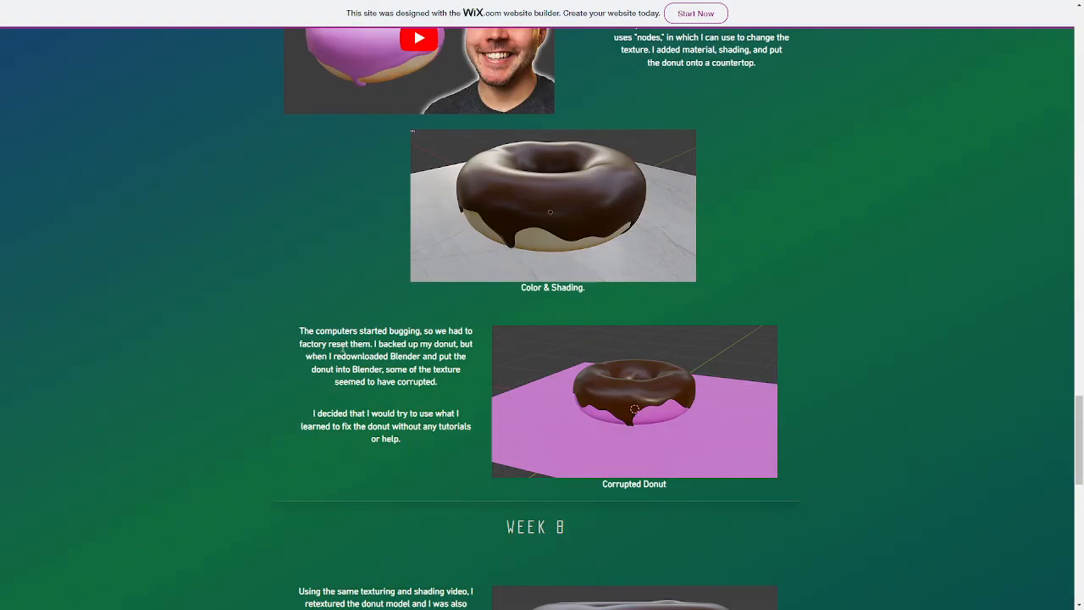
pyautogui.scroll(5, 428, 343)
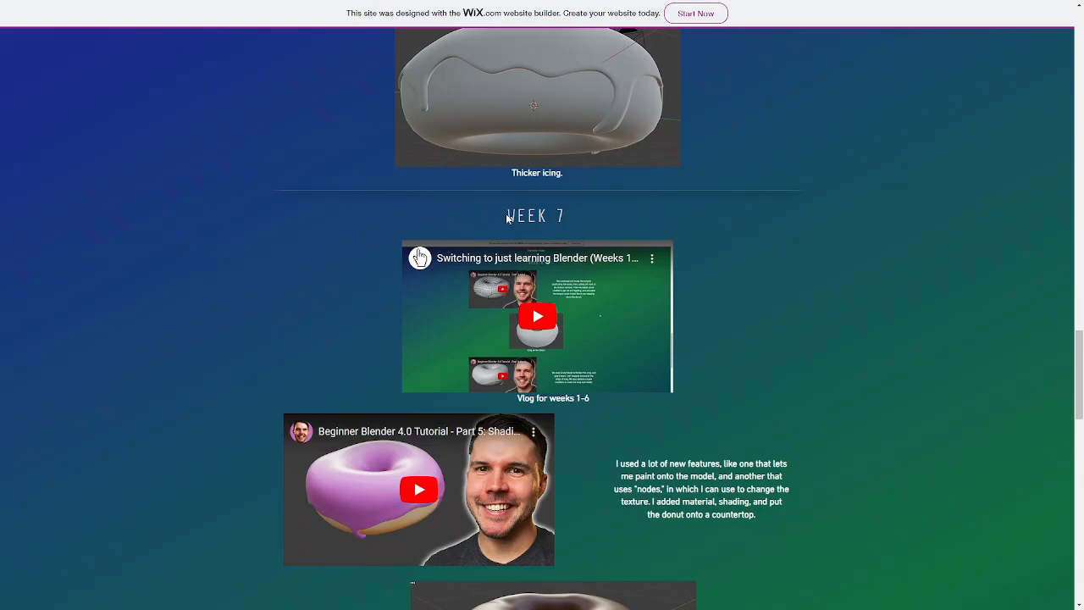
pyautogui.scroll(-7, 909, 305)
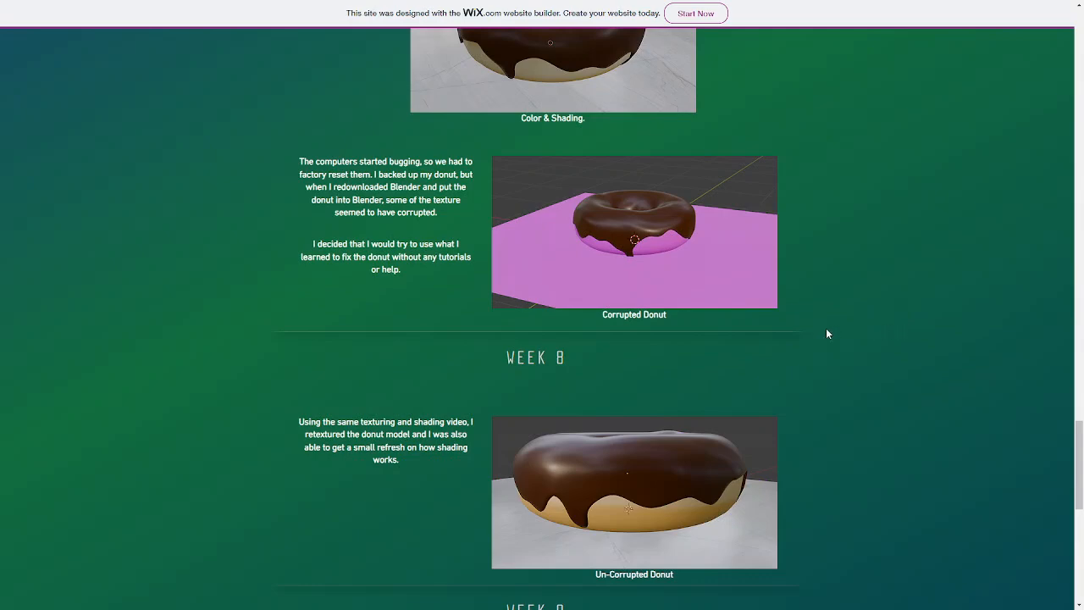
pyautogui.scroll(-1, 832, 326)
pyautogui.scroll(-2, 835, 320)
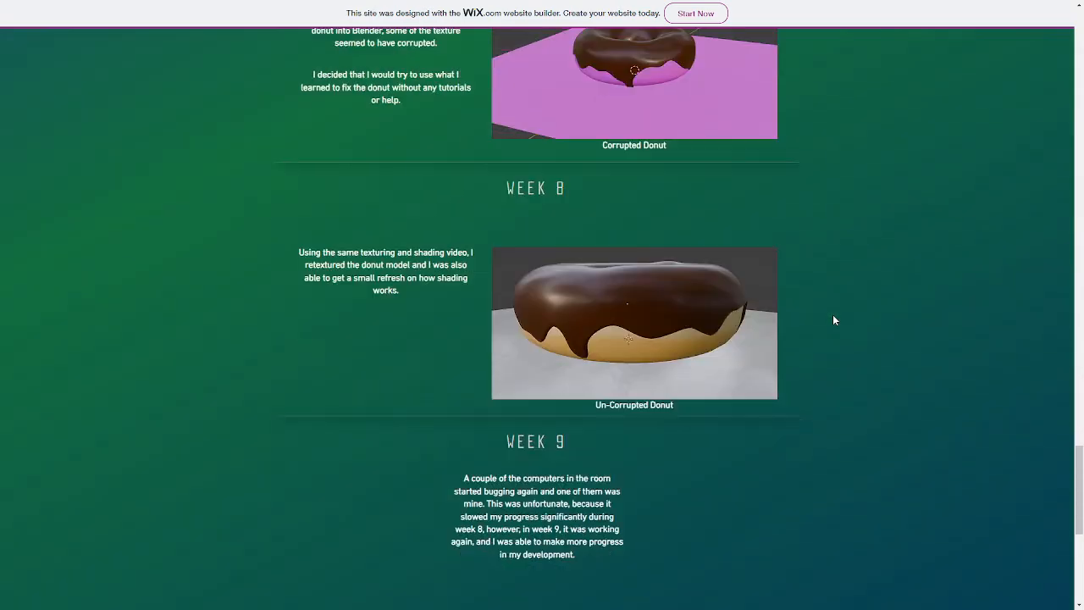
pyautogui.scroll(-4, 823, 343)
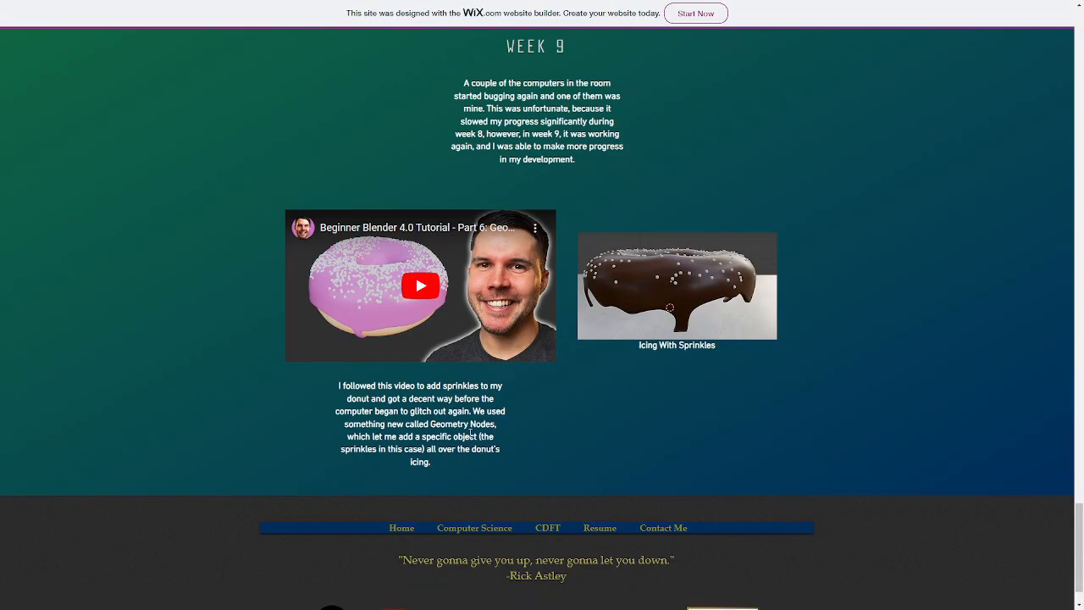
# View the Icing With Sprinkles picture enlarged and close it again
pyautogui.click(654, 319)
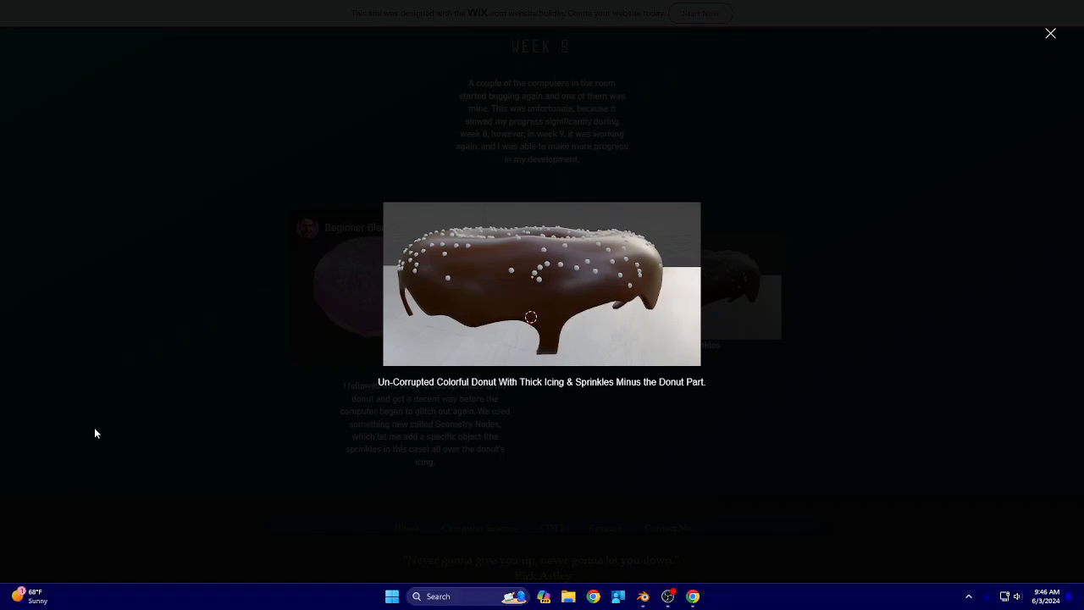
pyautogui.click(30, 398)
pyautogui.scroll(-3, 737, 406)
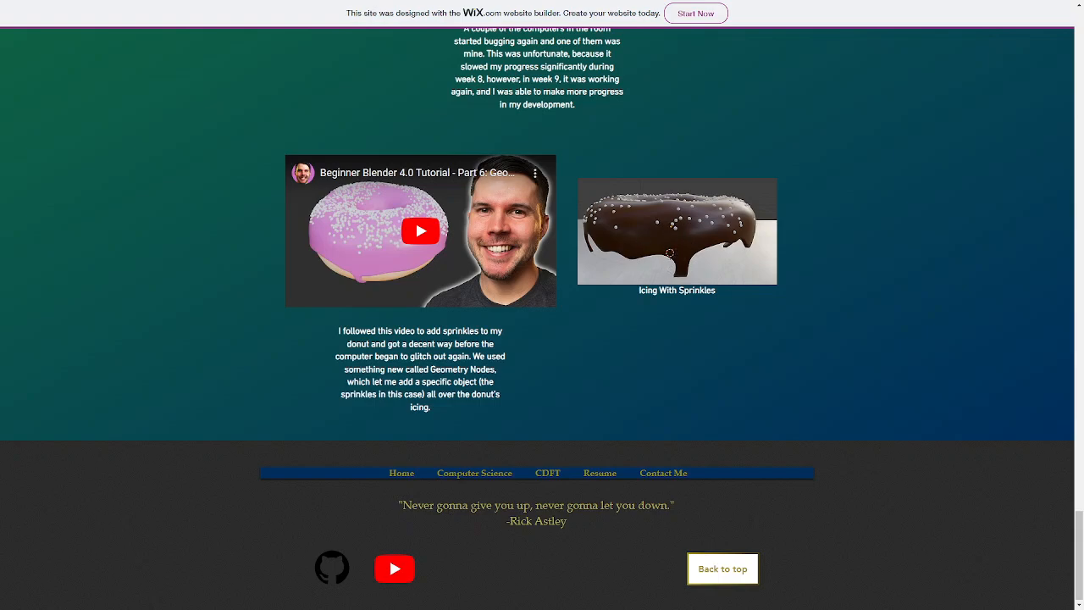
# Switch to the Donut file in Blender and inspect the sprinkled chocolate icing from the side and from above
pyautogui.moveTo(588, 56); pyautogui.dragTo(547, 0)
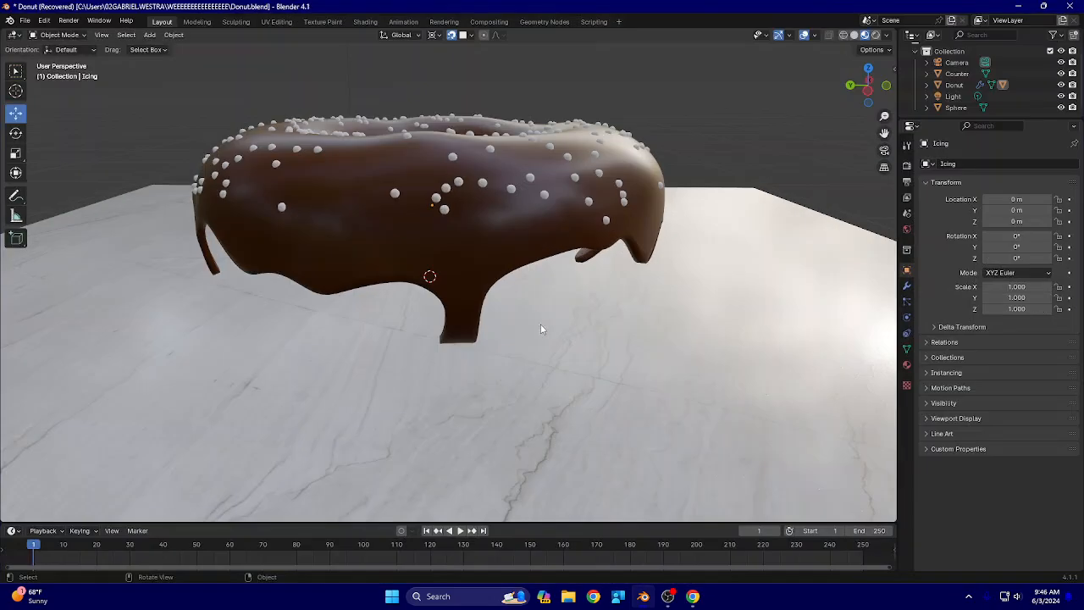
pyautogui.moveTo(356, 308); pyautogui.dragTo(613, 355, button='middle')
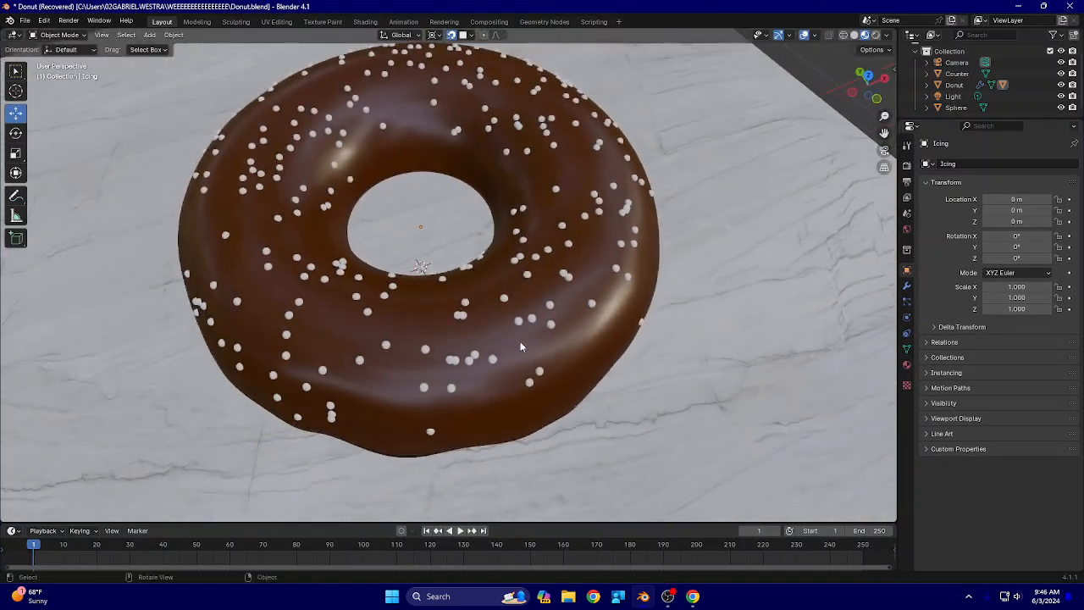
# Open the Geometry Nodes workspace and examine the node tree that scatters the sprinkles on the icing
pyautogui.click(298, 209)
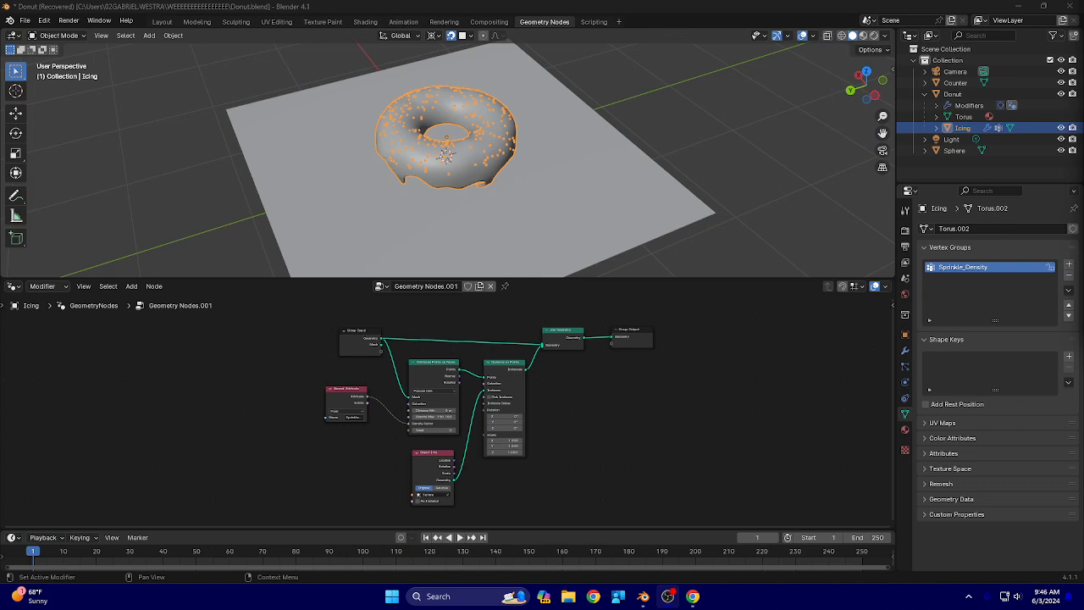
pyautogui.scroll(3, 478, 410)
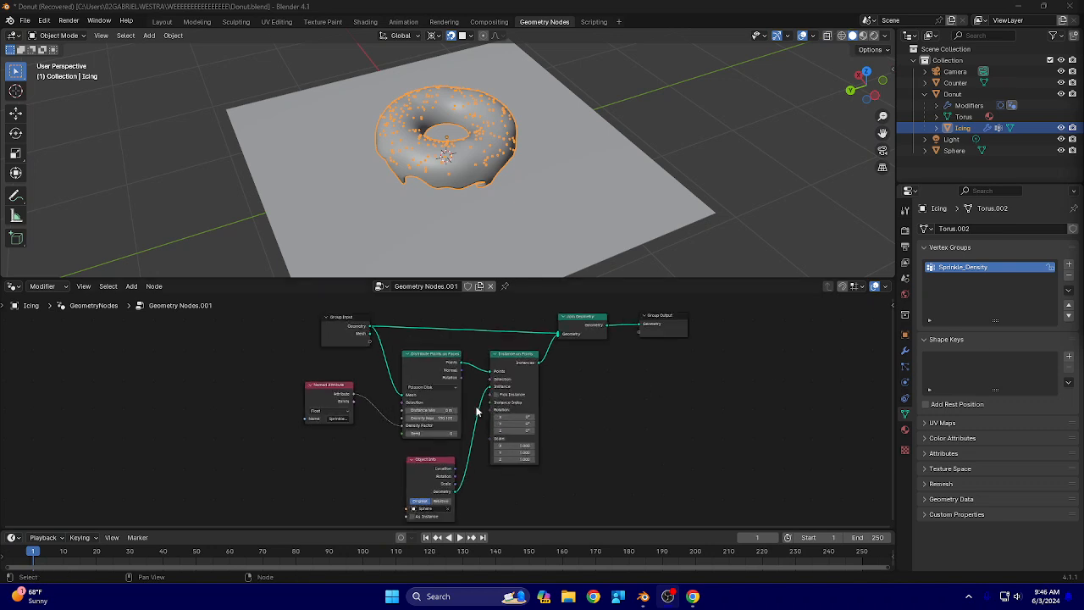
pyautogui.moveTo(597, 430); pyautogui.dragTo(573, 423, button='middle')
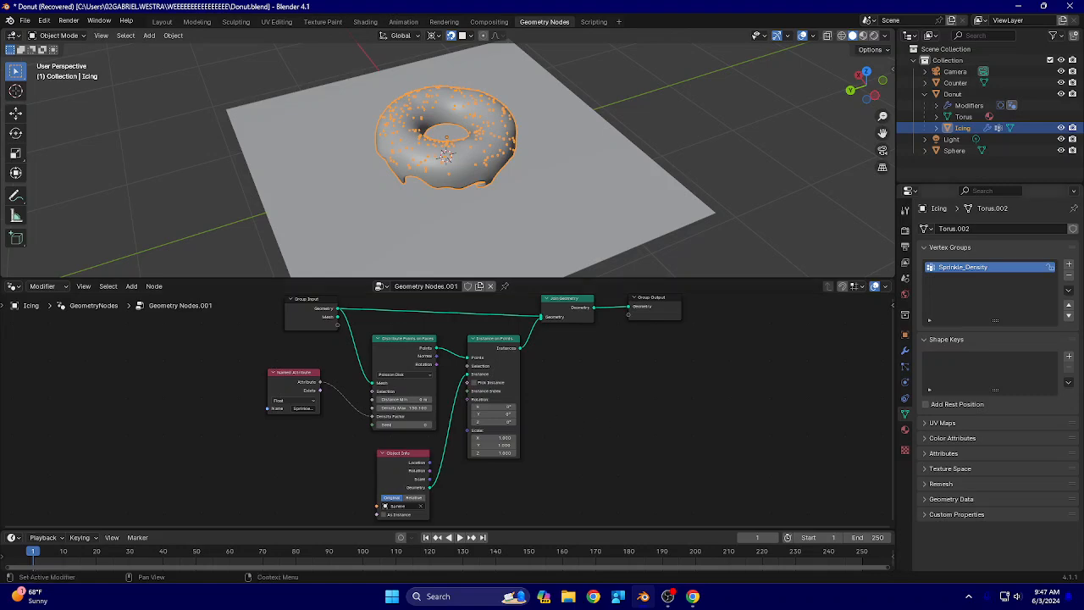
# Show the 3D viewport full-screen and examine the sphere sprinkles on the icing up close and within the whole scene
pyautogui.hotkey('ctrl', 'alt', 'space')
pyautogui.scroll(14, 494, 354)
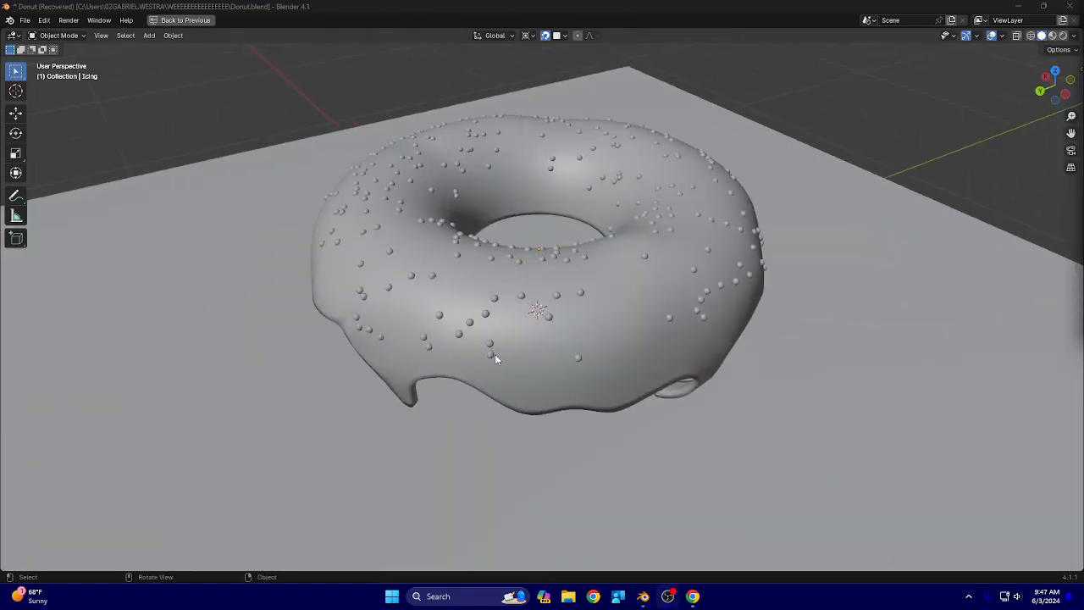
pyautogui.scroll(-6, 378, 339)
pyautogui.moveTo(320, 335); pyautogui.dragTo(597, 334, button='middle')
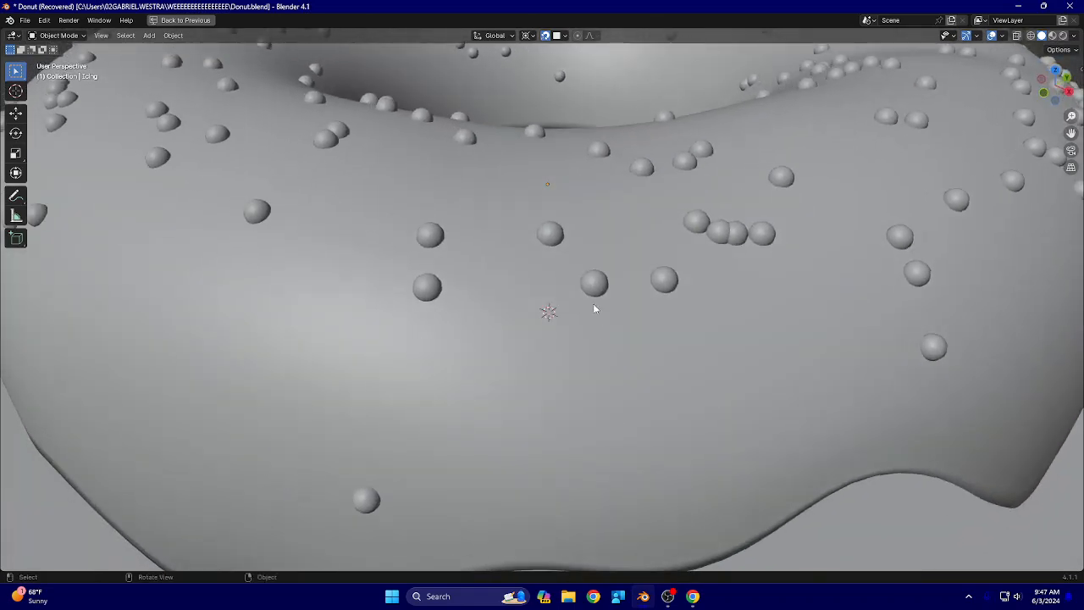
pyautogui.moveTo(344, 322); pyautogui.dragTo(441, 343, button='middle')
pyautogui.scroll(6, 410, 331)
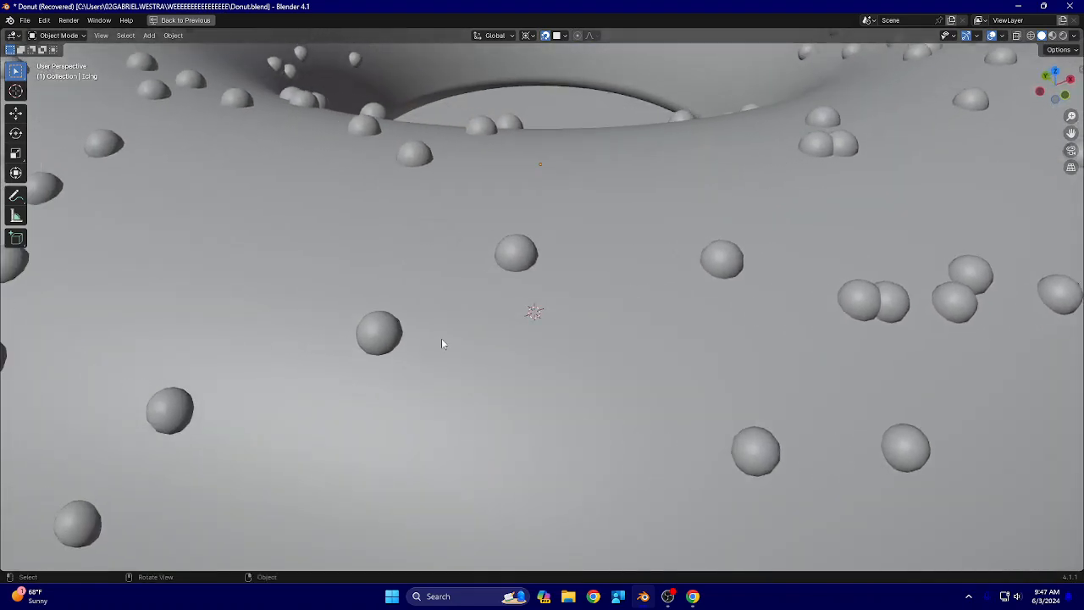
pyautogui.scroll(-12, 405, 336)
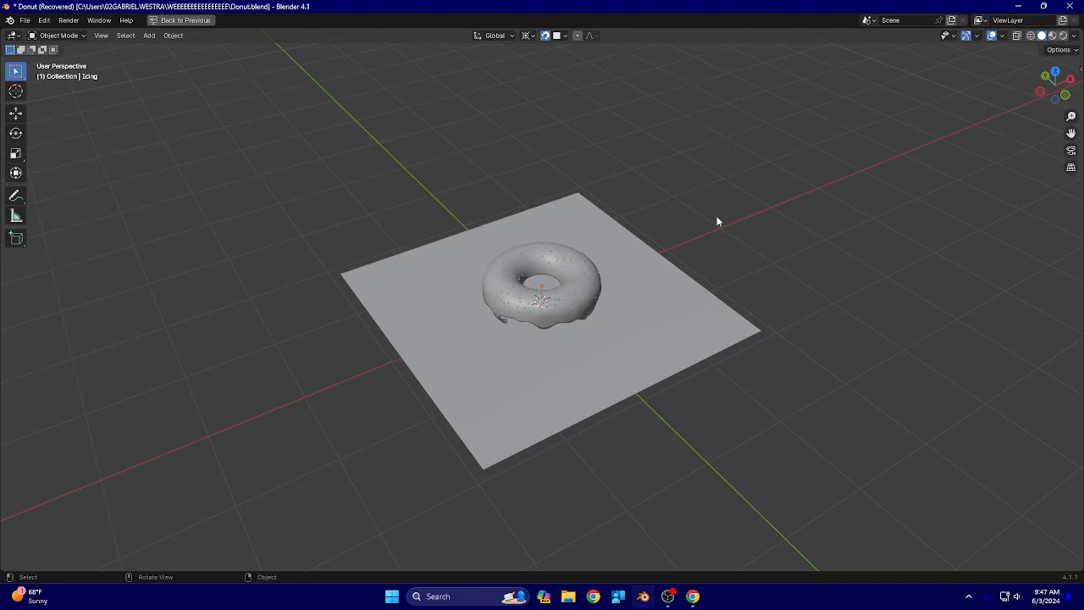
pyautogui.scroll(-7, 636, 296)
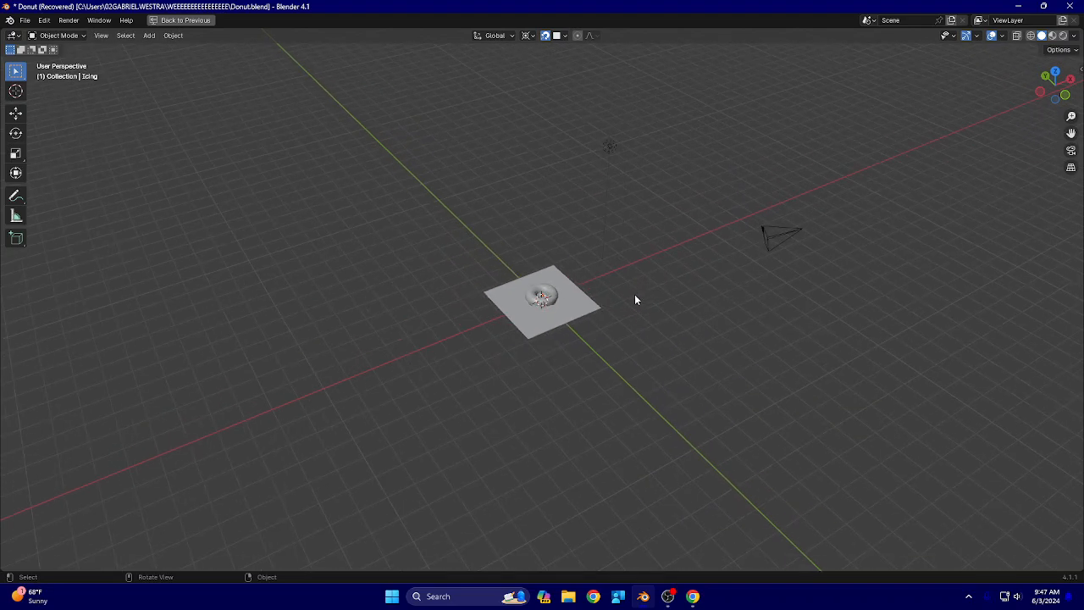
pyautogui.scroll(4, 636, 296)
pyautogui.scroll(12, 630, 302)
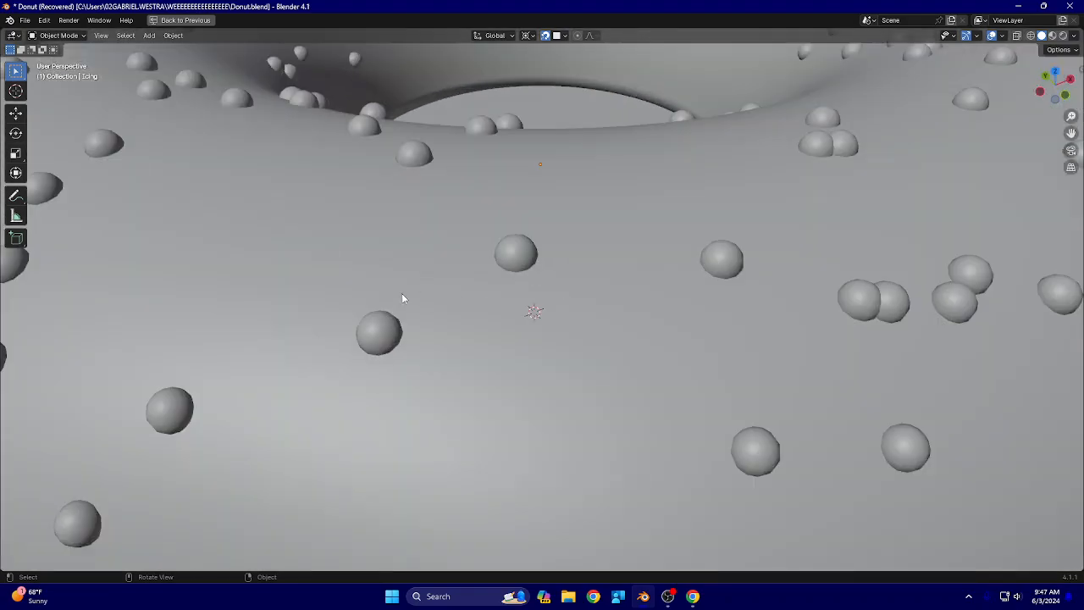
pyautogui.moveTo(403, 298); pyautogui.dragTo(580, 305, button='middle')
pyautogui.scroll(-3, 556, 317)
pyautogui.moveTo(553, 362); pyautogui.dragTo(559, 336, button='middle')
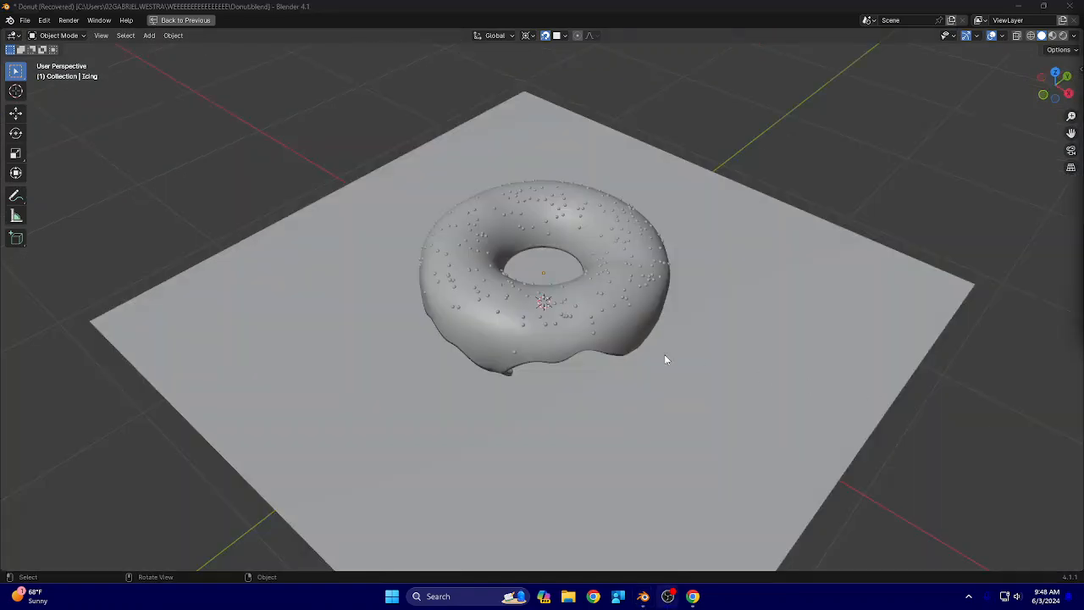
# Inspect how the sprinkles are distributed around all sides of the icing and its inner ring
pyautogui.scroll(5, 479, 315)
pyautogui.moveTo(431, 315); pyautogui.dragTo(820, 297, button='middle')
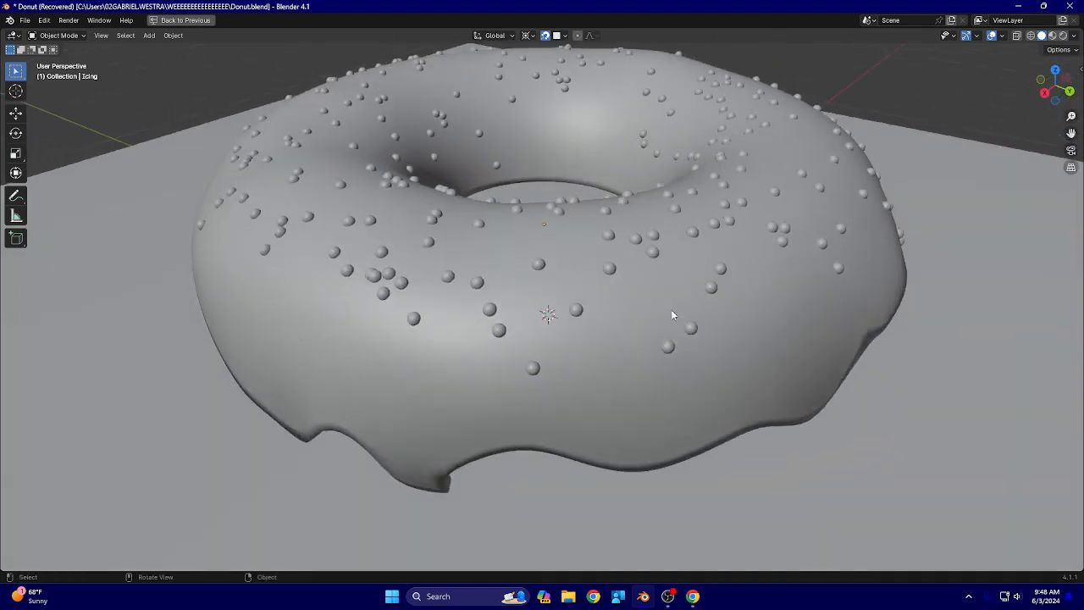
pyautogui.scroll(-1, 332, 237)
pyautogui.moveTo(335, 231); pyautogui.dragTo(751, 237, button='middle')
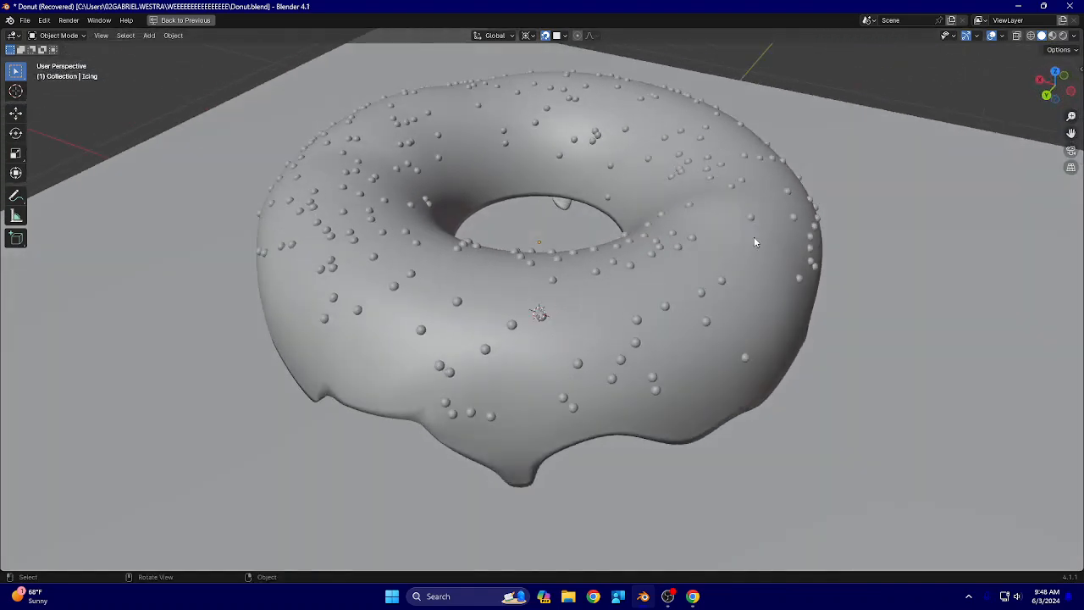
pyautogui.scroll(-2, 466, 253)
pyautogui.scroll(6, 471, 252)
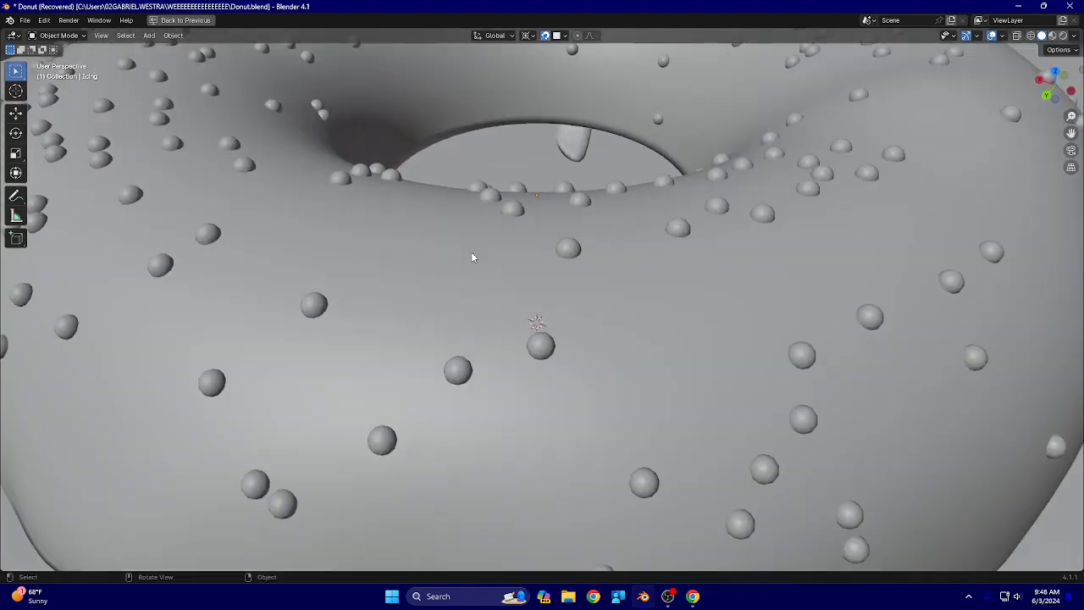
pyautogui.scroll(-5, 337, 246)
pyautogui.moveTo(339, 241); pyautogui.dragTo(600, 229, button='middle')
pyautogui.moveTo(291, 224); pyautogui.dragTo(781, 214, button='middle')
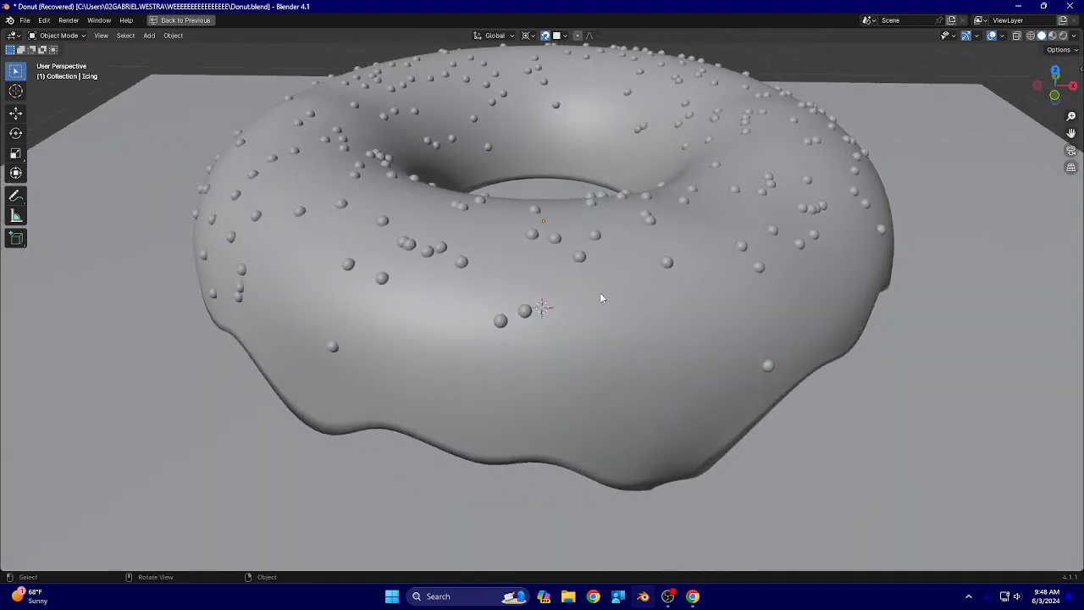
pyautogui.moveTo(314, 294); pyautogui.dragTo(428, 291, button='middle')
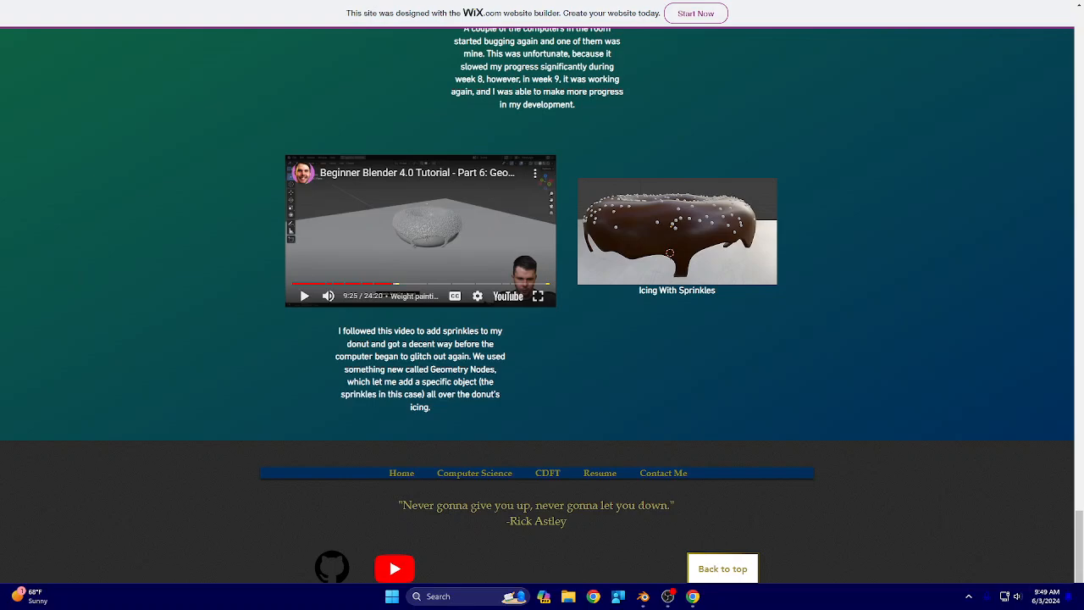
# Switch from the portfolio page back to the donut scene in Blender
pyautogui.hotkey('alt', 'Tab')
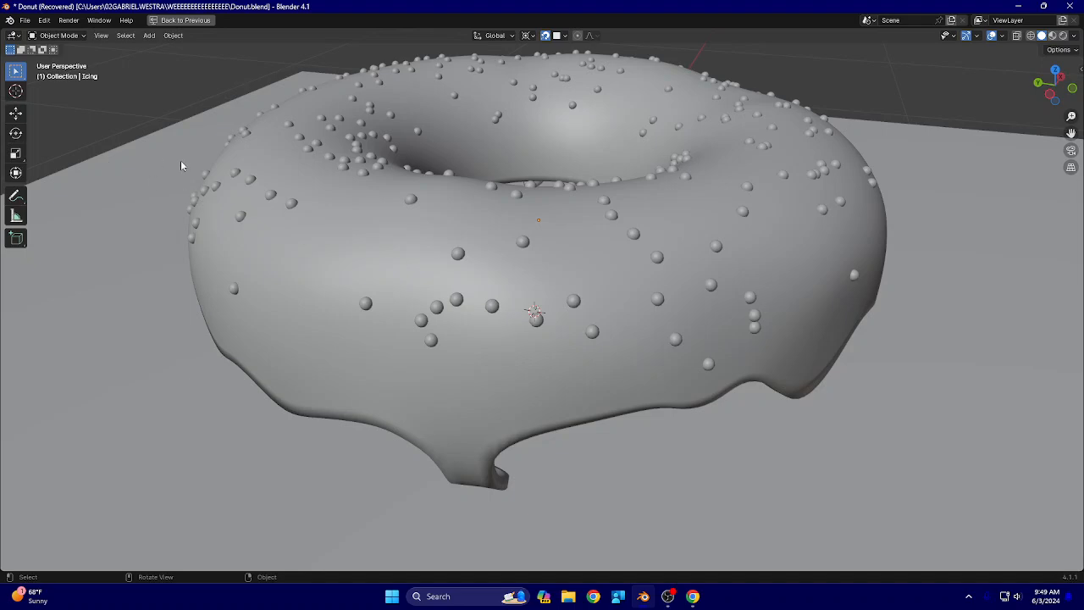
# Examine the sprinkles on the icing from opposite sides and from a higher angle over the donut's hole
pyautogui.moveTo(309, 244); pyautogui.dragTo(406, 348, button='middle')
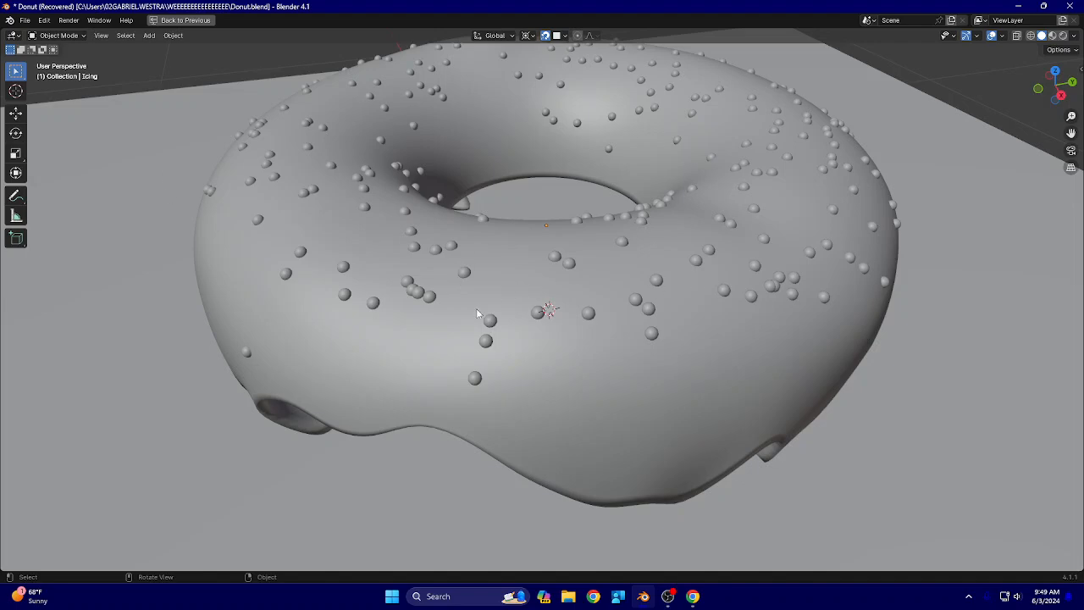
pyautogui.moveTo(336, 265); pyautogui.dragTo(485, 242, button='middle')
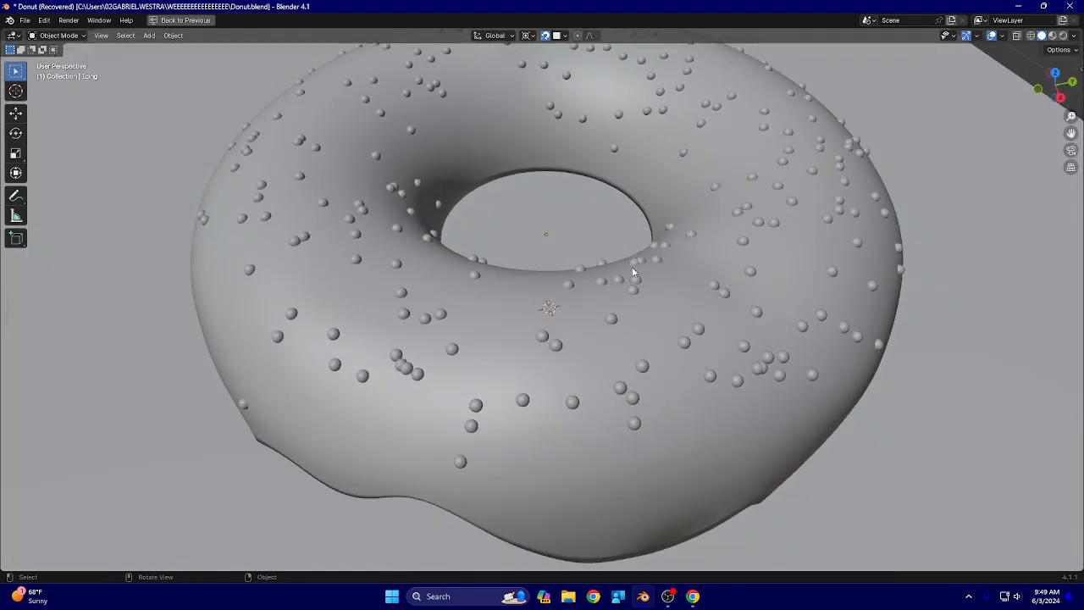
pyautogui.moveTo(331, 191); pyautogui.dragTo(388, 291, button='middle')
pyautogui.moveTo(282, 286); pyautogui.dragTo(454, 289, button='middle')
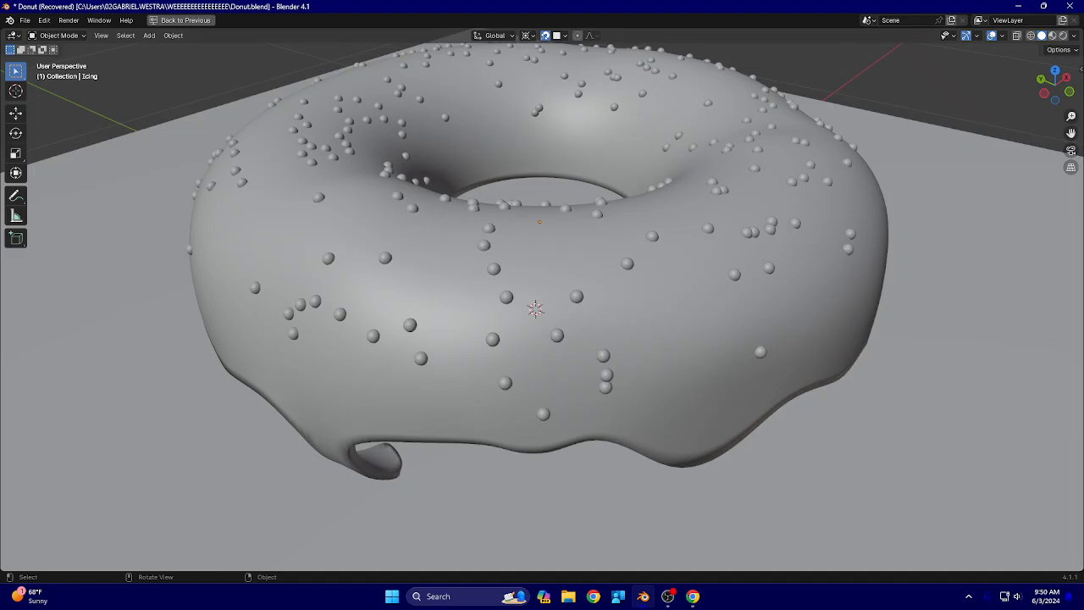
pyautogui.hotkey('alt', 'Tab')
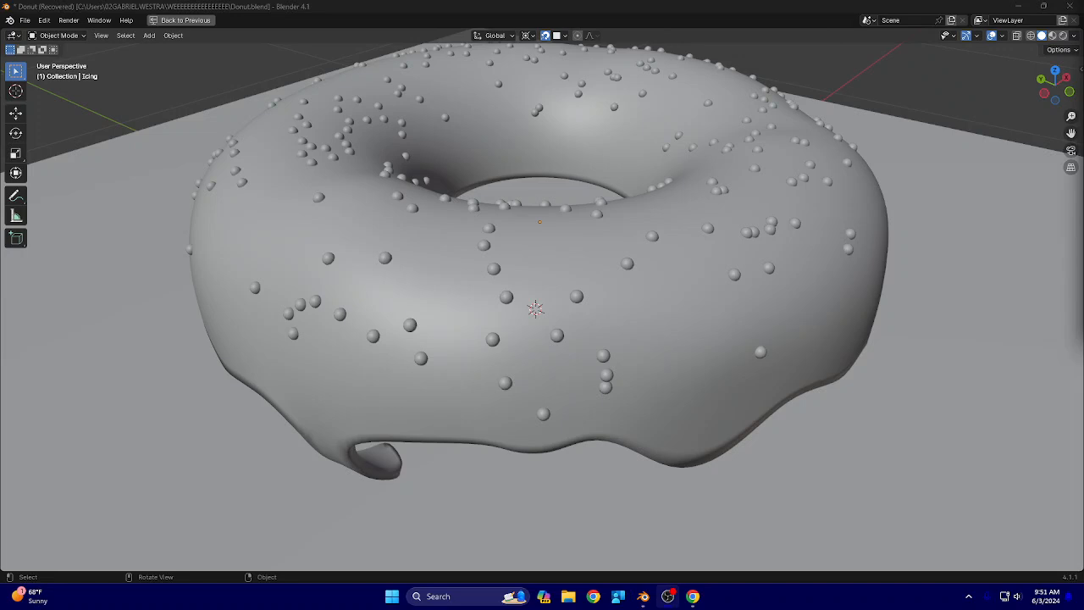
# Switch the icing to Weight Paint mode and examine the sprinkle density weights over the whole donut
pyautogui.click(53, 34)
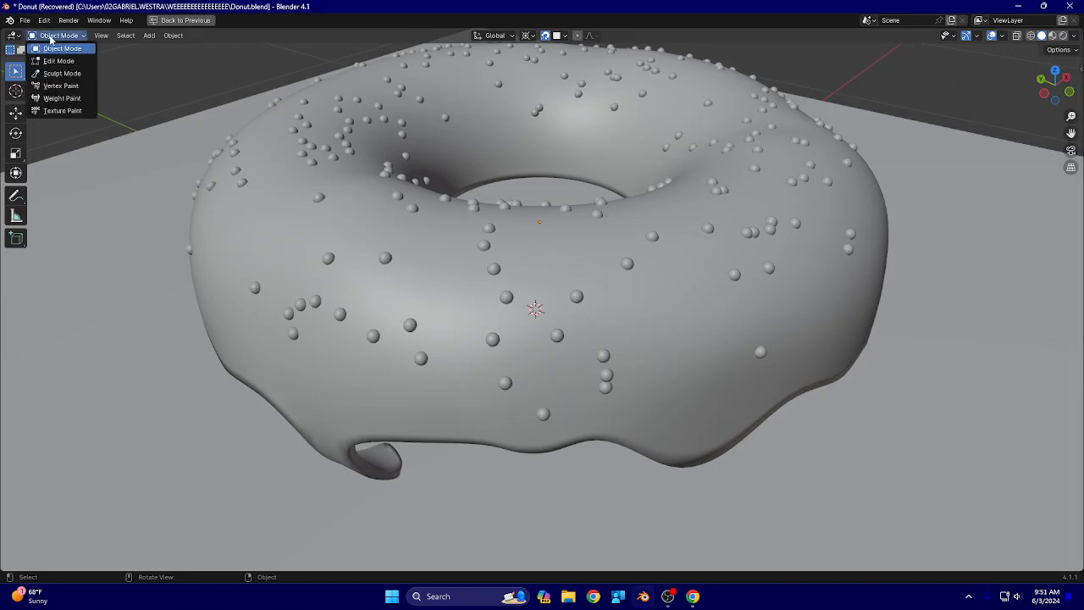
pyautogui.click(62, 99)
pyautogui.moveTo(571, 279)
pyautogui.mouseDown(button='middle')
pyautogui.moveTo(428, 312)
pyautogui.moveTo(383, 283)
pyautogui.mouseUp(button='middle')
pyautogui.scroll(-3, 427, 305)
pyautogui.moveTo(462, 311)
pyautogui.mouseDown(button='middle')
pyautogui.moveTo(518, 339)
pyautogui.moveTo(745, 322)
pyautogui.moveTo(381, 288)
pyautogui.mouseUp(button='middle')
pyautogui.moveTo(373, 241); pyautogui.dragTo(289, 351, button='middle')
pyautogui.moveTo(398, 326)
pyautogui.mouseDown(button='middle')
pyautogui.moveTo(373, 305)
pyautogui.moveTo(381, 322)
pyautogui.moveTo(593, 334)
pyautogui.moveTo(449, 333)
pyautogui.moveTo(549, 307)
pyautogui.mouseUp(button='middle')
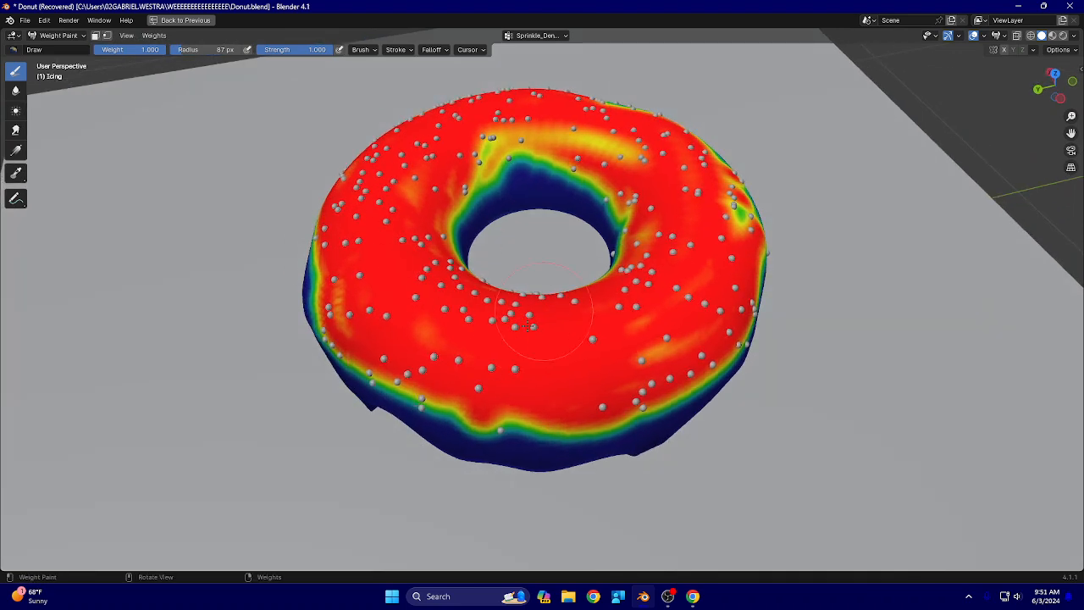
pyautogui.moveTo(470, 373); pyautogui.dragTo(394, 295, button='middle')
pyautogui.scroll(3, 502, 338)
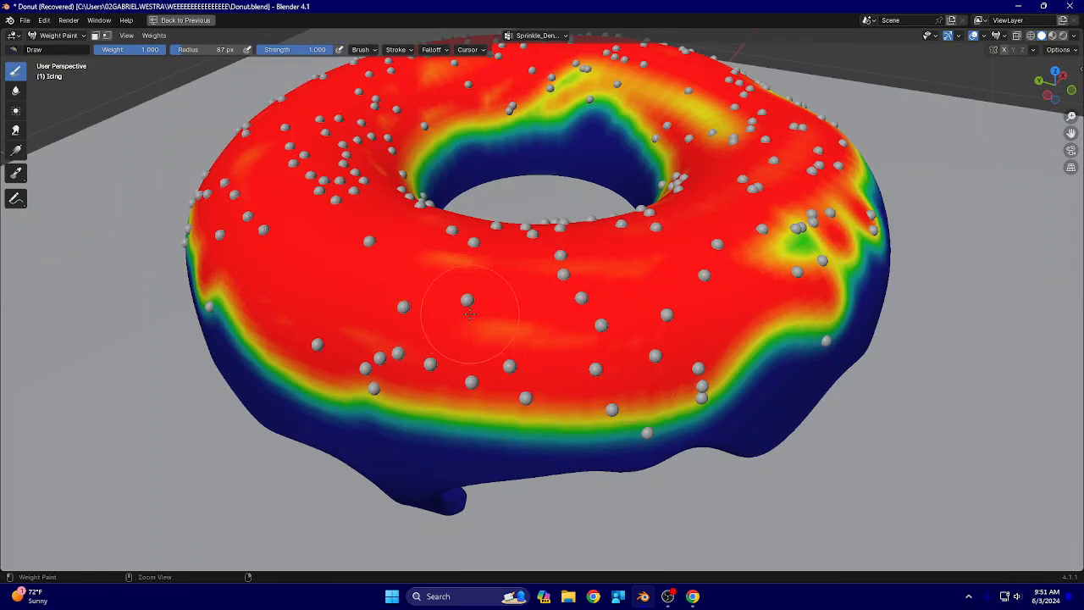
# Inspect how the painted weights border the unpainted lower edge of the icing on several sides
pyautogui.moveTo(468, 349); pyautogui.dragTo(508, 148, button='middle')
pyautogui.moveTo(596, 112)
pyautogui.keyDown('ctrl'); pyautogui.mouseDown()
pyautogui.moveTo(719, 121)
pyautogui.moveTo(556, 520)
pyautogui.moveTo(206, 230)
pyautogui.moveTo(479, 416)
pyautogui.moveTo(731, 470)
pyautogui.mouseUp(); pyautogui.keyUp('ctrl')
pyautogui.hotkey('ctrl', 'z')
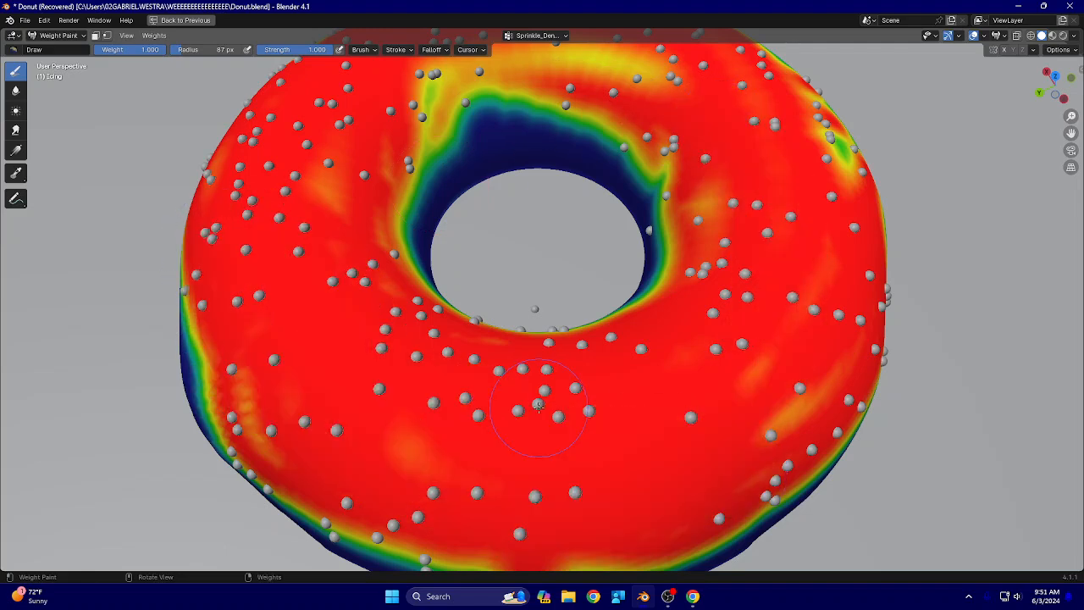
pyautogui.moveTo(659, 382)
pyautogui.mouseDown(button='middle')
pyautogui.moveTo(616, 365)
pyautogui.moveTo(691, 325)
pyautogui.moveTo(681, 360)
pyautogui.mouseUp(button='middle')
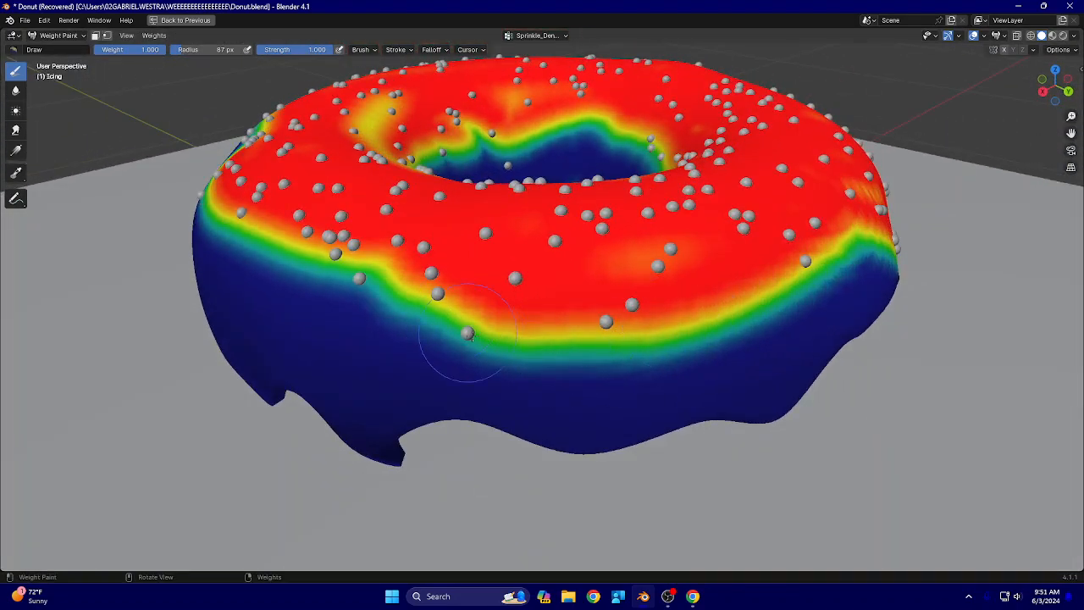
pyautogui.moveTo(893, 254); pyautogui.dragTo(690, 275, button='middle')
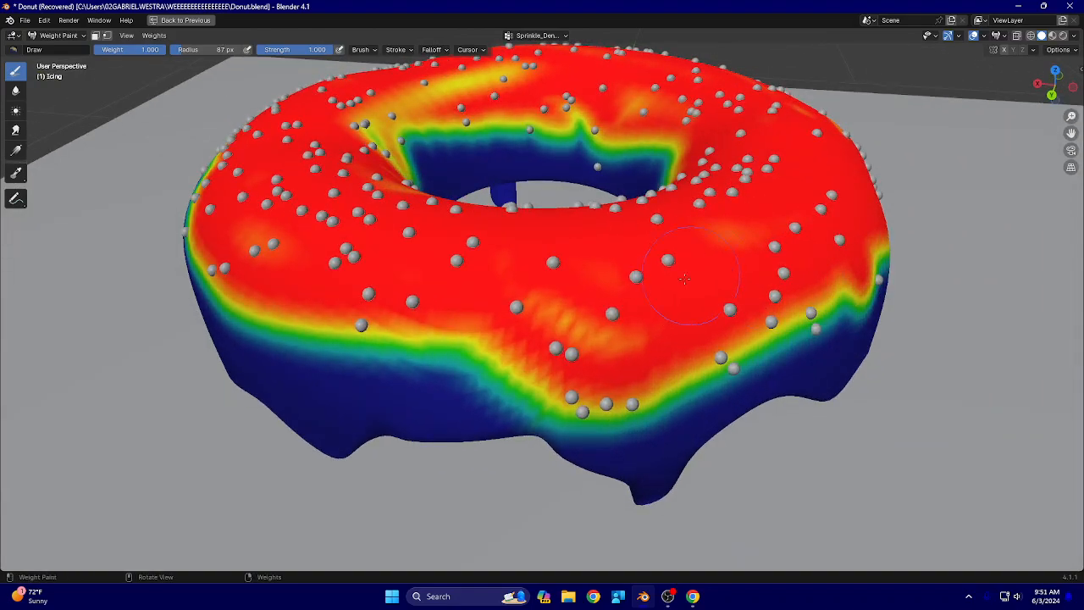
pyautogui.moveTo(572, 352)
pyautogui.mouseDown(button='middle')
pyautogui.moveTo(593, 326)
pyautogui.moveTo(552, 322)
pyautogui.mouseUp(button='middle')
pyautogui.moveTo(720, 292); pyautogui.dragTo(262, 291, button='middle')
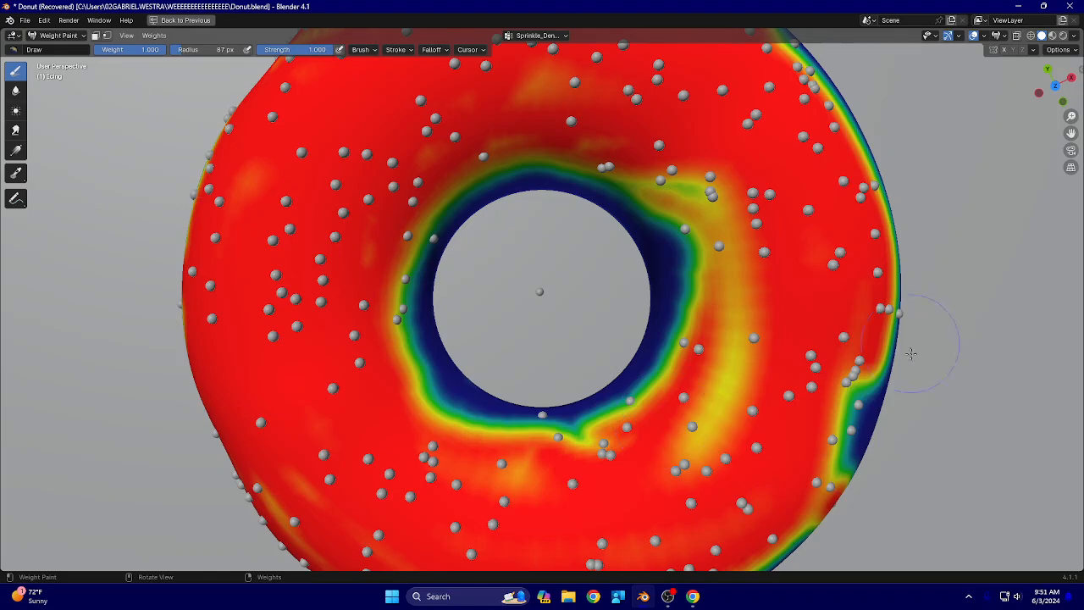
# Compare the painted weights with the sprinkle placement around the inner ring, the weaker patches and the drips
pyautogui.scroll(1, 504, 347)
pyautogui.scroll(-2, 501, 392)
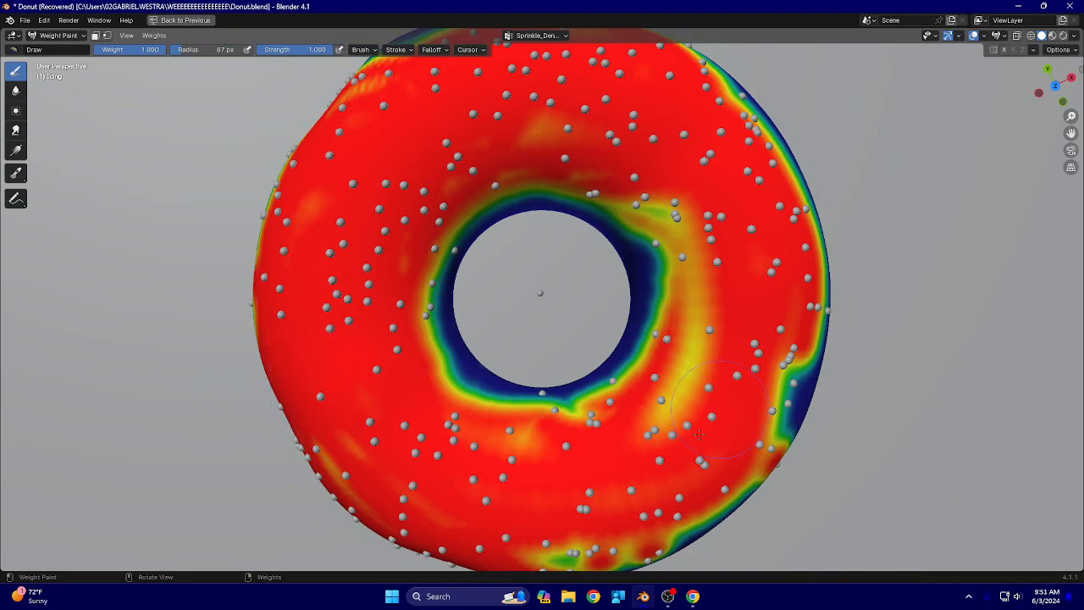
pyautogui.scroll(3, 615, 463)
pyautogui.moveTo(615, 463); pyautogui.dragTo(653, 415, button='middle')
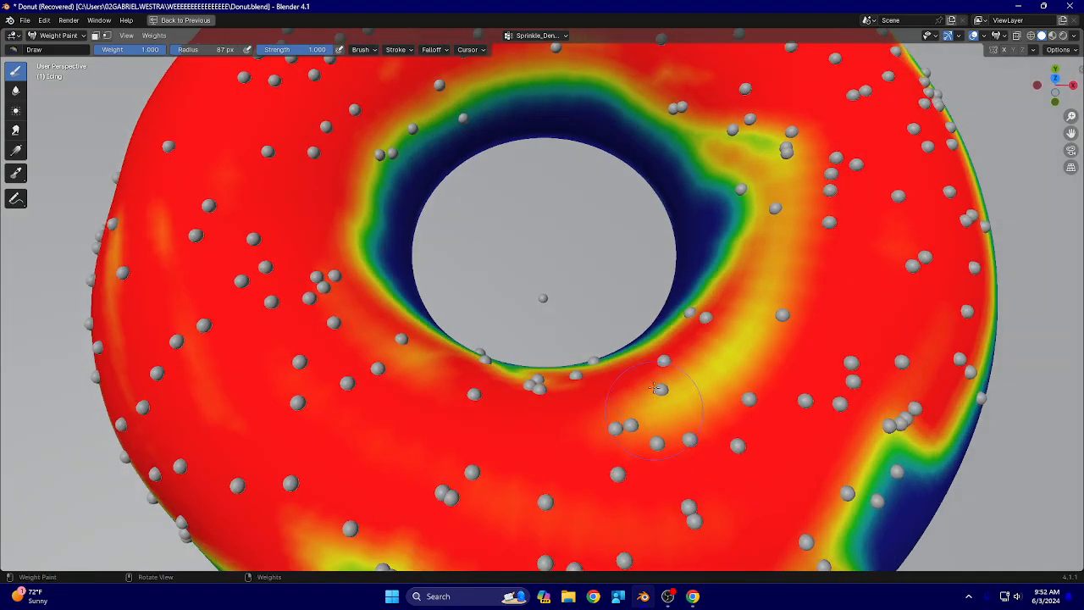
pyautogui.moveTo(757, 230); pyautogui.dragTo(458, 202, button='middle')
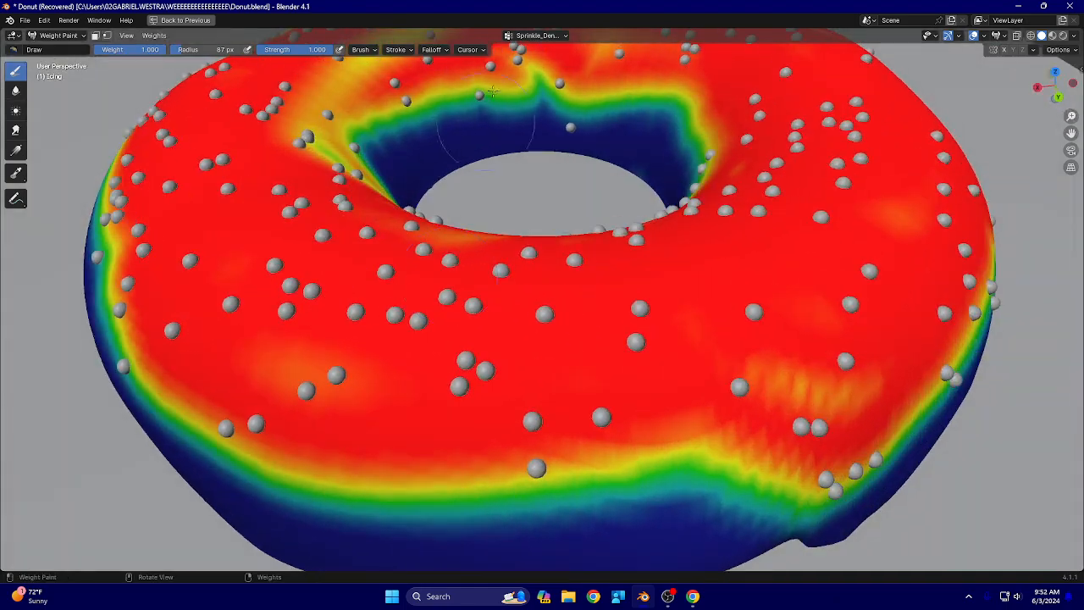
pyautogui.moveTo(574, 127)
pyautogui.mouseDown(button='middle')
pyautogui.moveTo(417, 179)
pyautogui.moveTo(386, 157)
pyautogui.moveTo(494, 164)
pyautogui.mouseUp(button='middle')
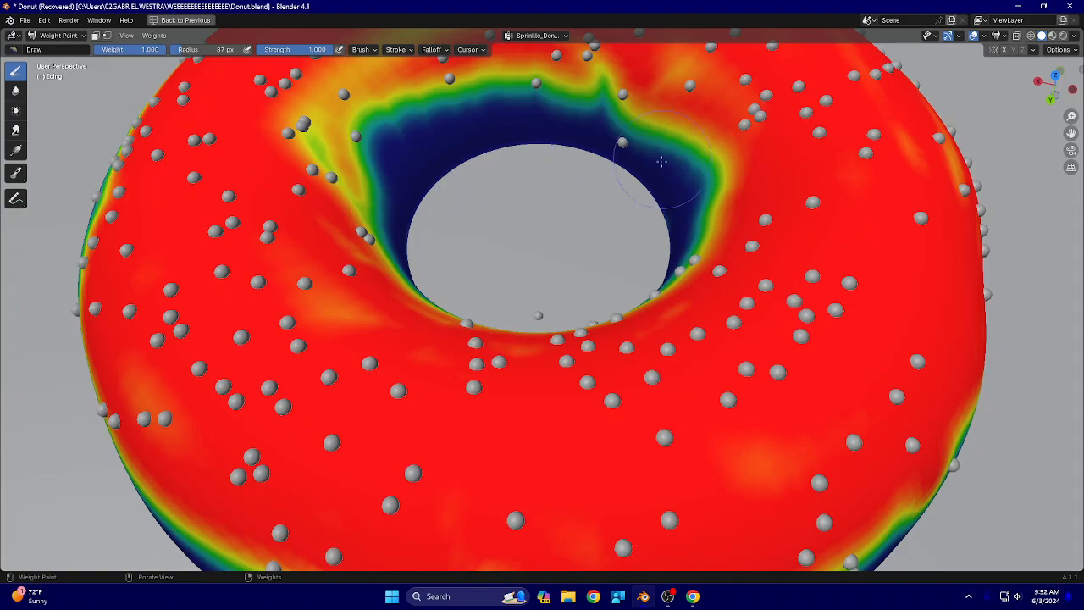
pyautogui.moveTo(520, 177)
pyautogui.mouseDown(button='middle')
pyautogui.moveTo(376, 235)
pyautogui.moveTo(537, 314)
pyautogui.moveTo(508, 220)
pyautogui.moveTo(479, 199)
pyautogui.moveTo(631, 205)
pyautogui.mouseUp(button='middle')
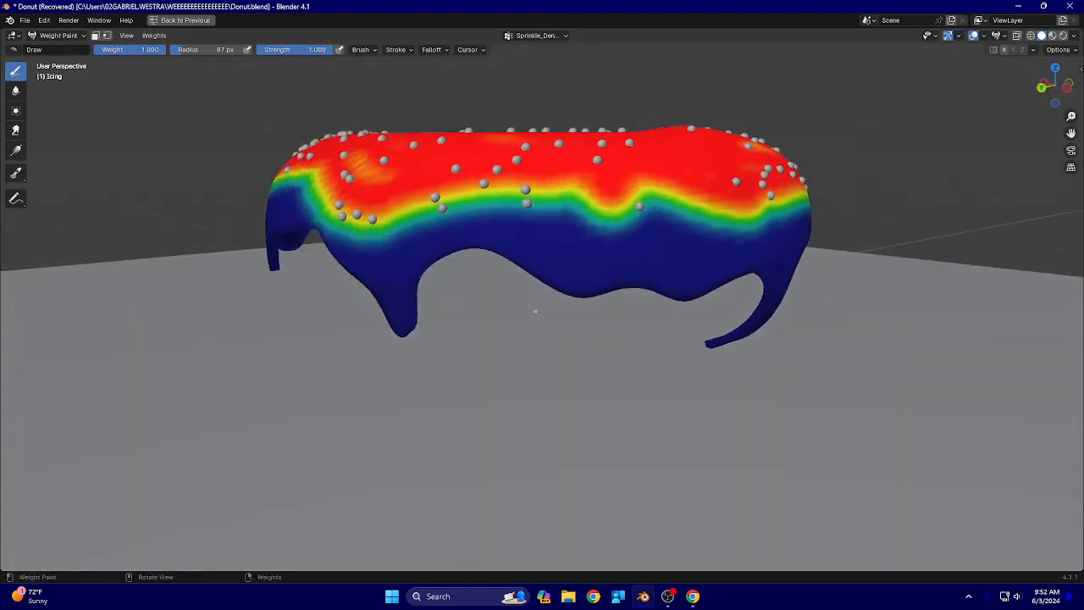
pyautogui.moveTo(535, 310); pyautogui.dragTo(542, 356, button='middle')
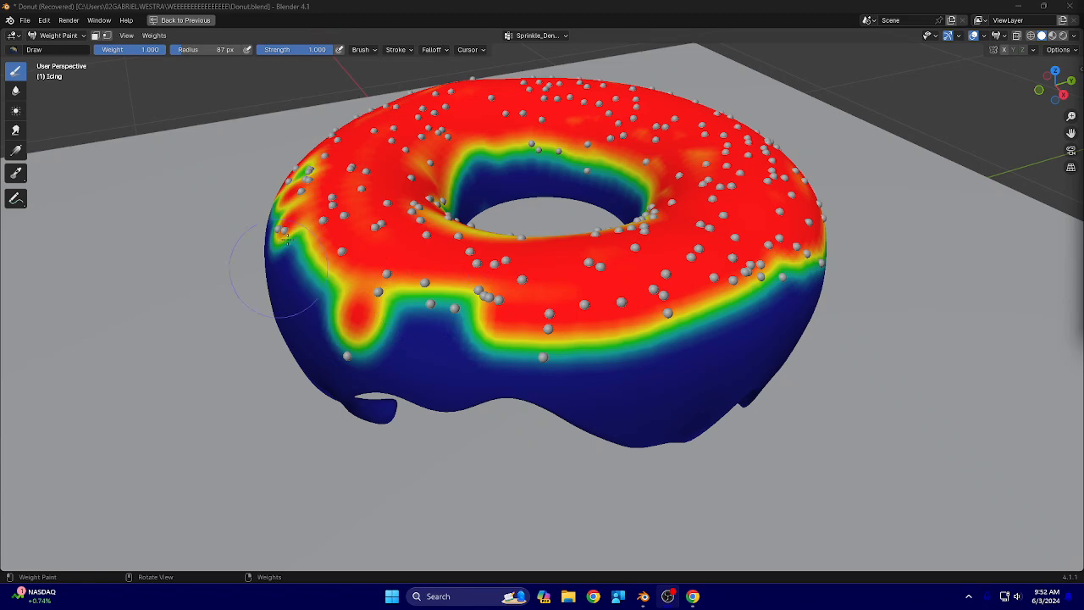
pyautogui.moveTo(426, 163); pyautogui.dragTo(562, 215, button='middle')
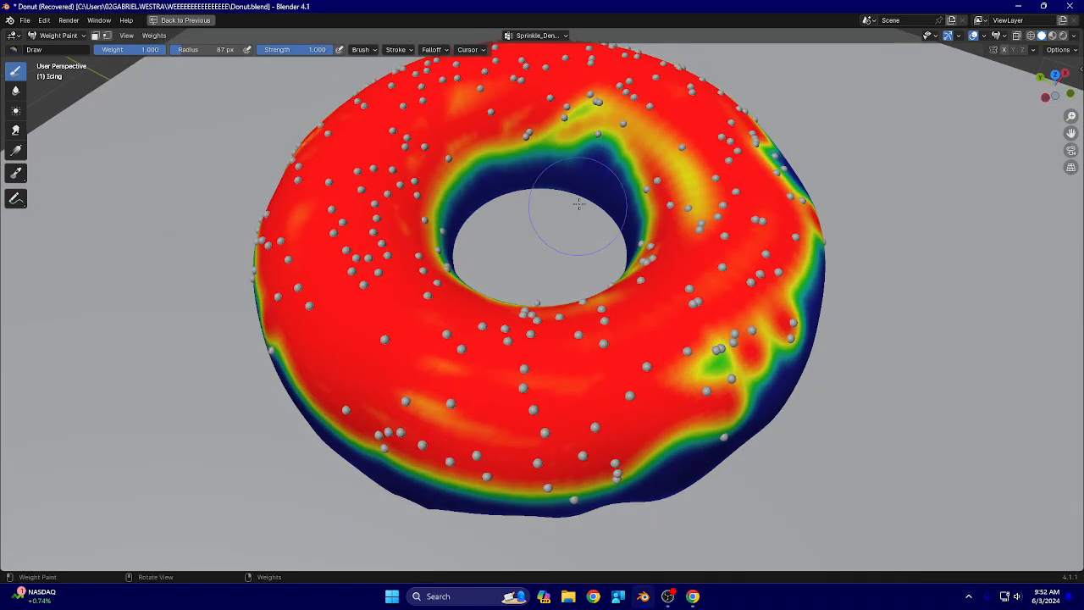
# Return the icing to Object Mode and frame the donut from a low side angle after a brief check of the portfolio page
pyautogui.click(57, 36)
pyautogui.click(68, 51)
pyautogui.hotkey('alt', 'Tab')
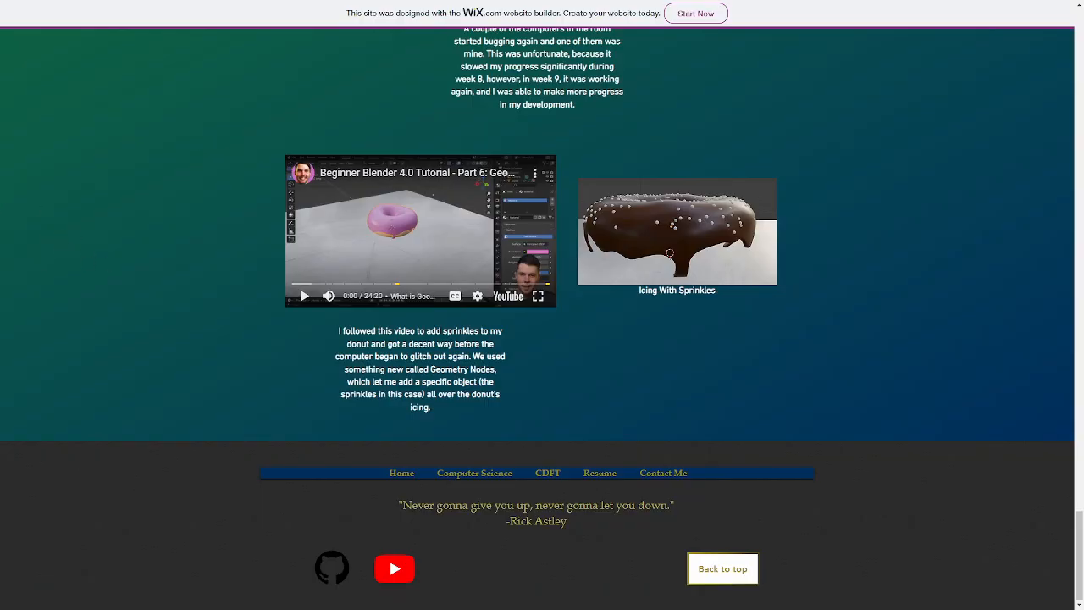
pyautogui.hotkey('alt', 'Tab')
pyautogui.moveTo(348, 302); pyautogui.dragTo(621, 274, button='middle')
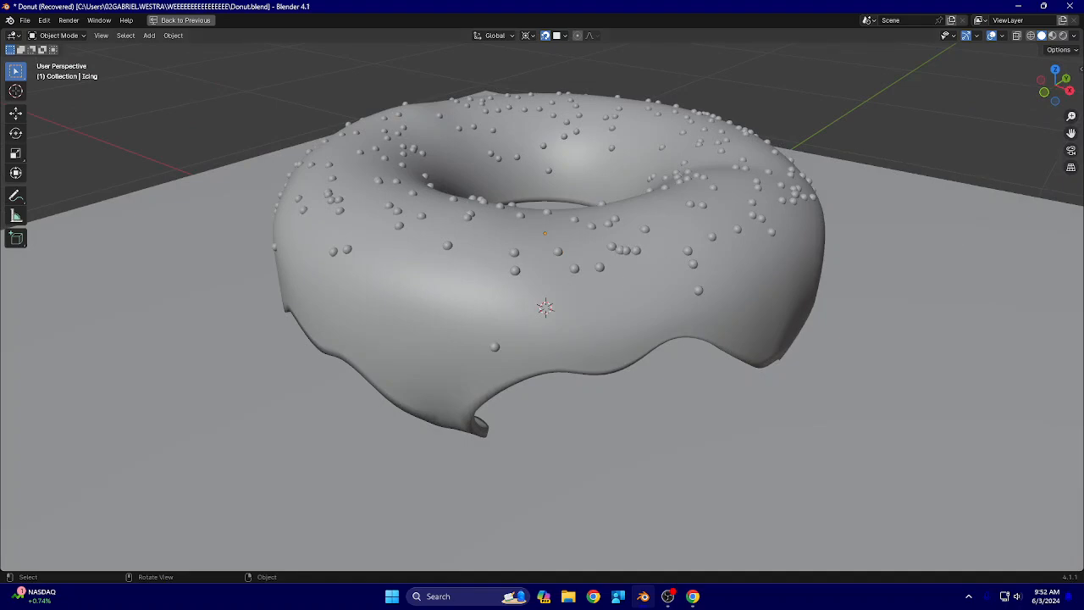
# Render the donut scene and examine the sprinkles on the chocolate icing up close in the rendered image
pyautogui.press('F12')
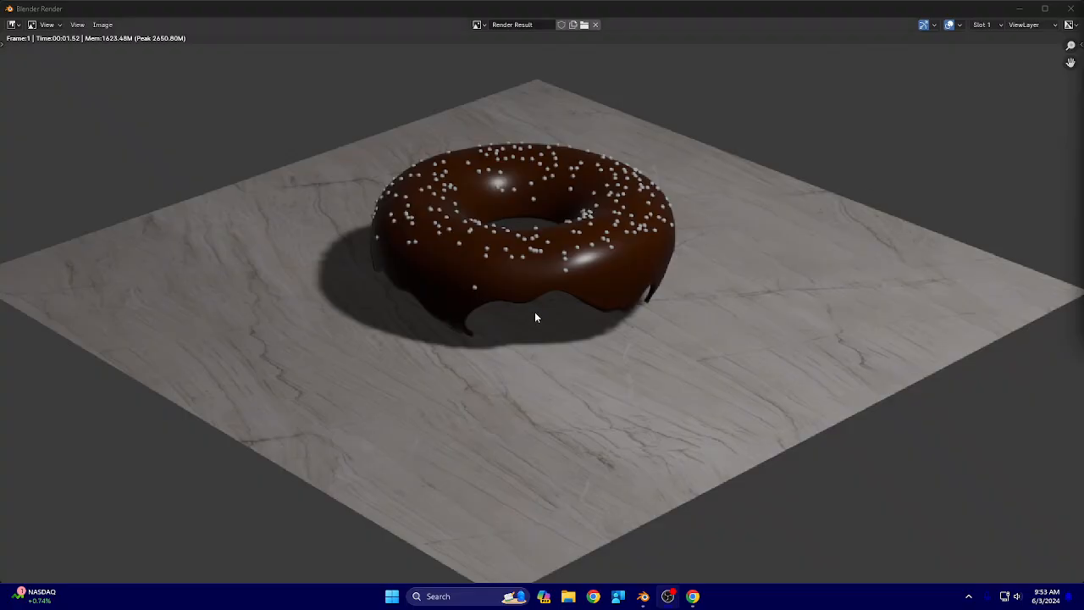
pyautogui.scroll(-5, 517, 295)
pyautogui.scroll(8, 521, 295)
pyautogui.moveTo(441, 256); pyautogui.dragTo(477, 356, button='middle')
pyautogui.scroll(-5, 477, 356)
pyautogui.scroll(6, 477, 335)
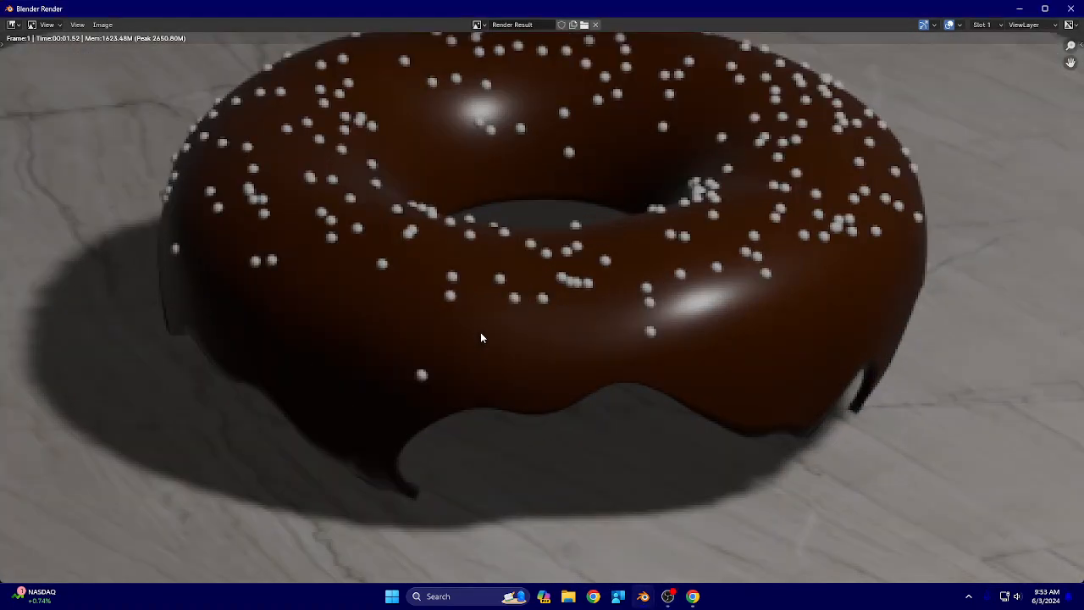
pyautogui.scroll(3, 481, 336)
pyautogui.scroll(-5, 477, 317)
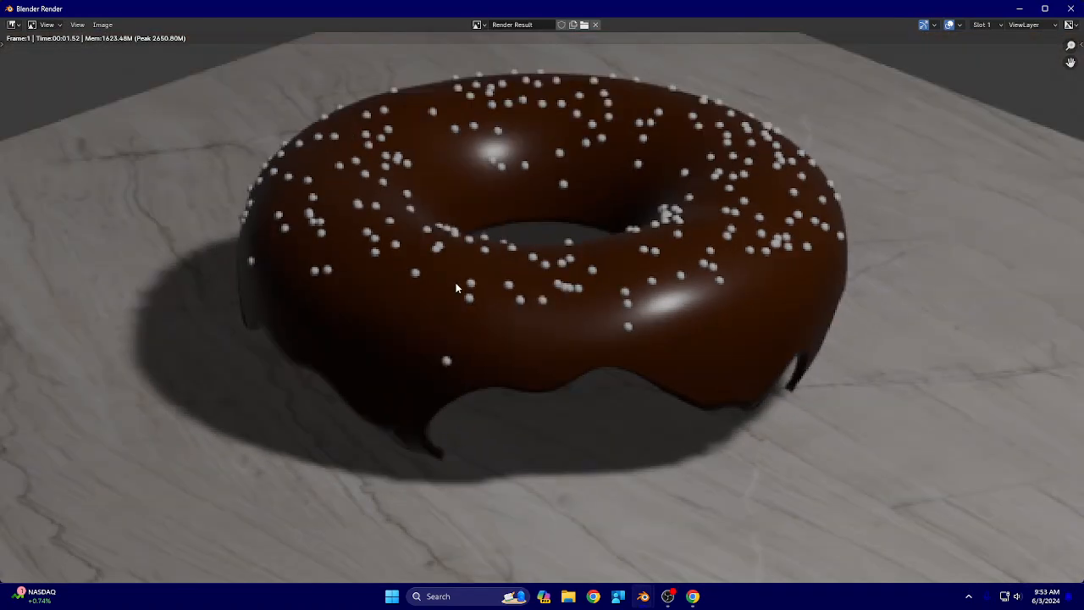
pyautogui.scroll(-6, 456, 289)
pyautogui.scroll(6, 593, 281)
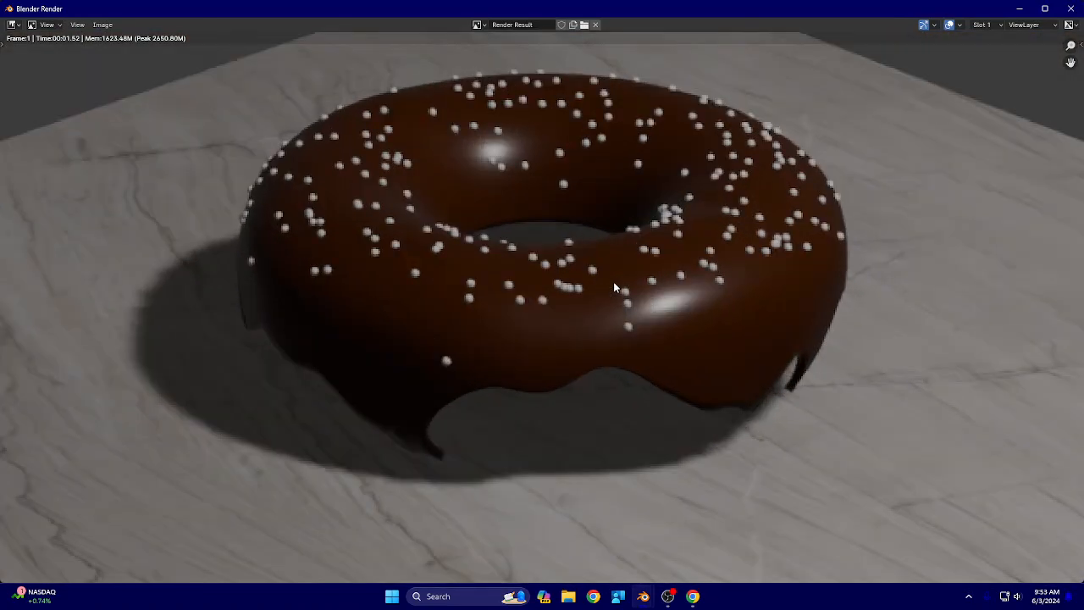